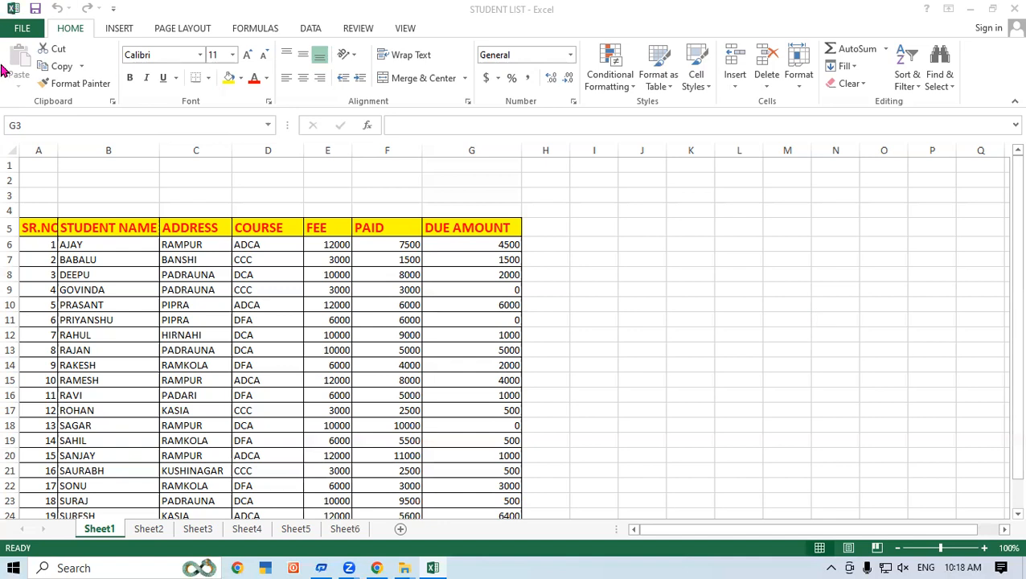
Step: Check how the student list will print in the print preview, then return to the sheet
{"action": "left_click", "coordinate": [21, 35]}
{"action": "left_click", "coordinate": [34, 216]}
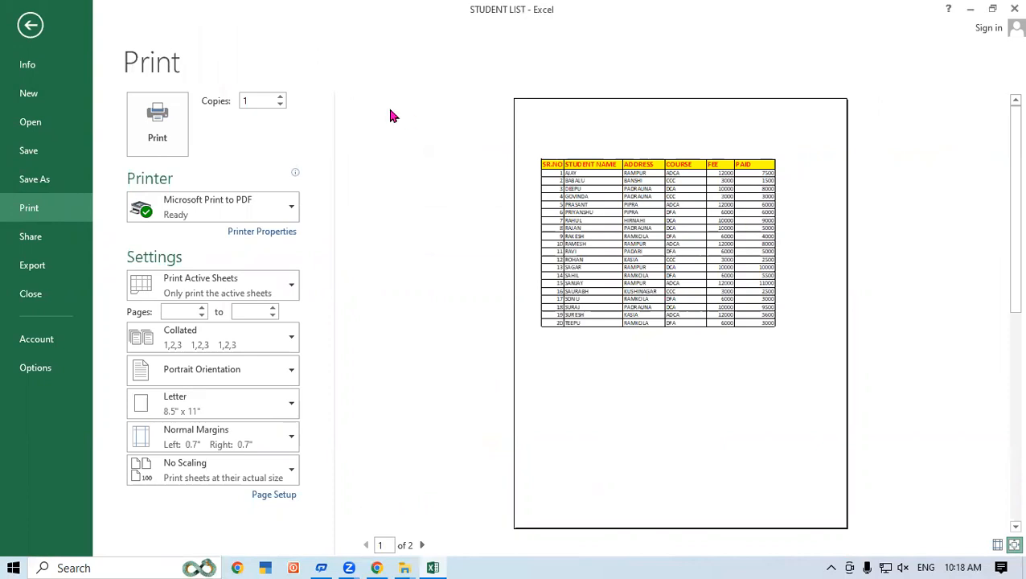
{"action": "left_click", "coordinate": [30, 25]}
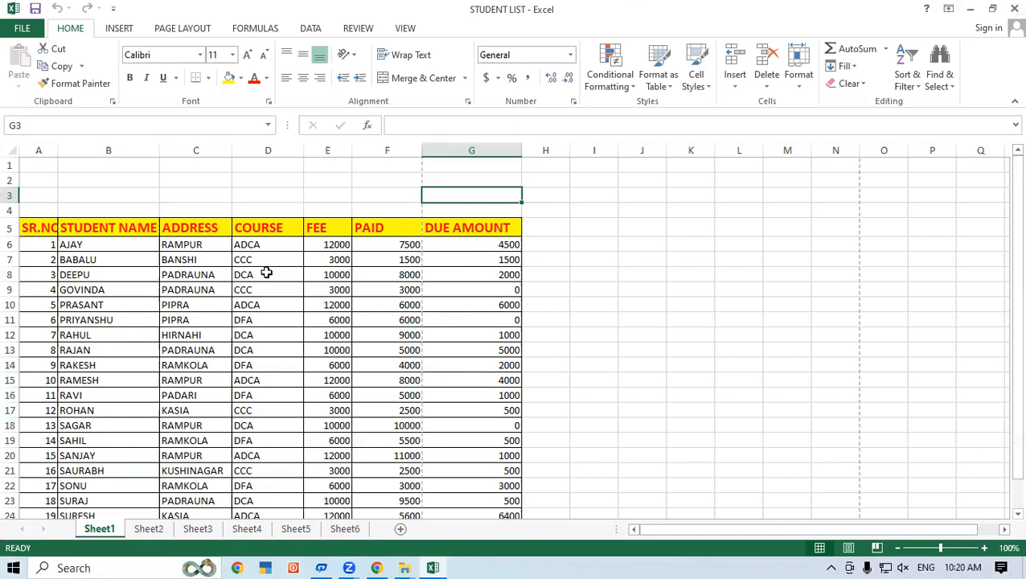
Step: Narrow the COURSE, FEE and PAID columns and widen the SR.NO column so its heading fits
{"action": "scroll", "coordinate": [274, 298], "scroll_direction": "down", "scroll_amount": 1}
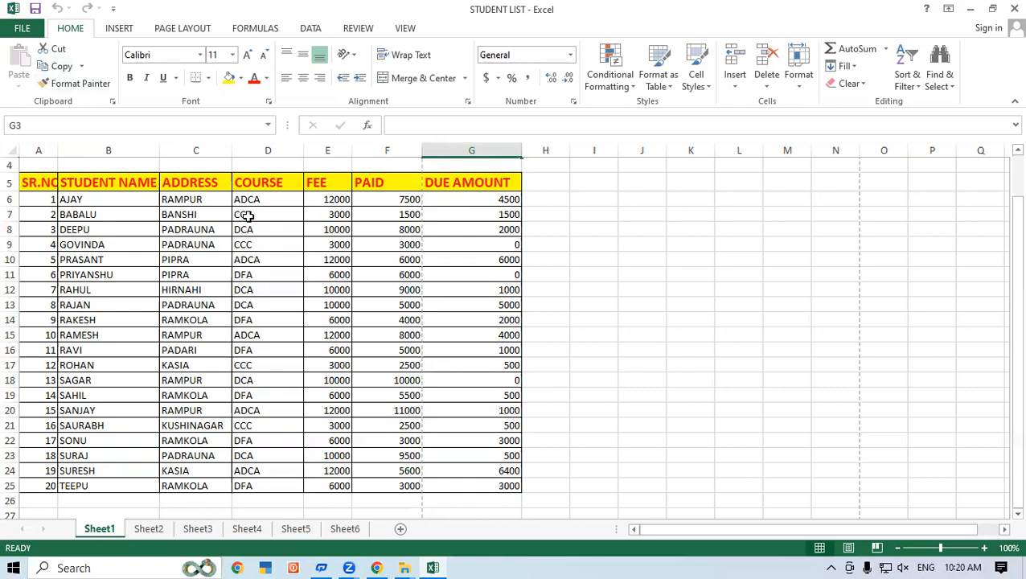
{"action": "scroll", "coordinate": [248, 215], "scroll_direction": "up", "scroll_amount": 1}
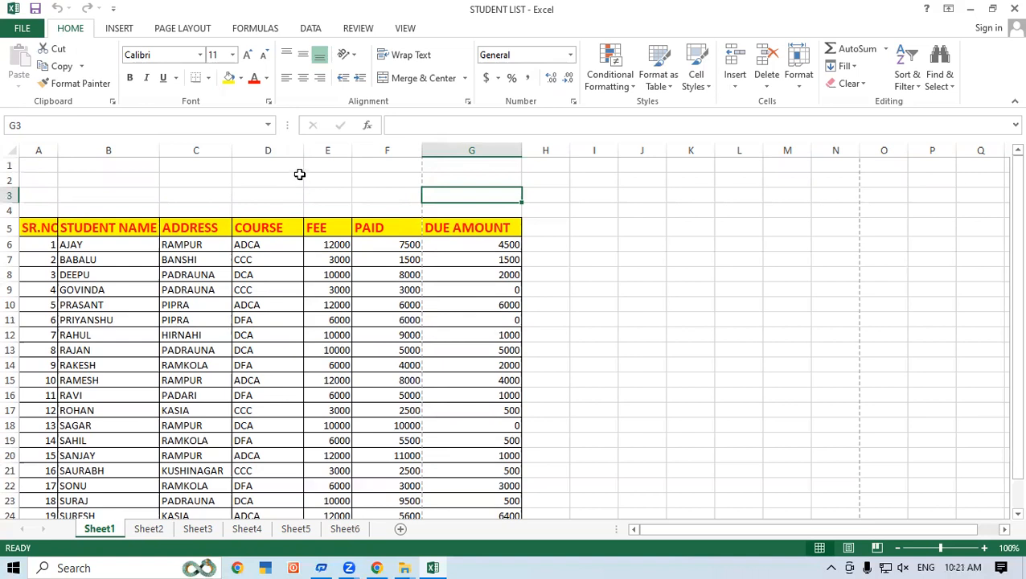
{"action": "mouse_move", "coordinate": [306, 150]}
{"action": "left_mouse_down"}
{"action": "mouse_move", "coordinate": [279, 150]}
{"action": "mouse_move", "coordinate": [325, 150]}
{"action": "left_mouse_up"}
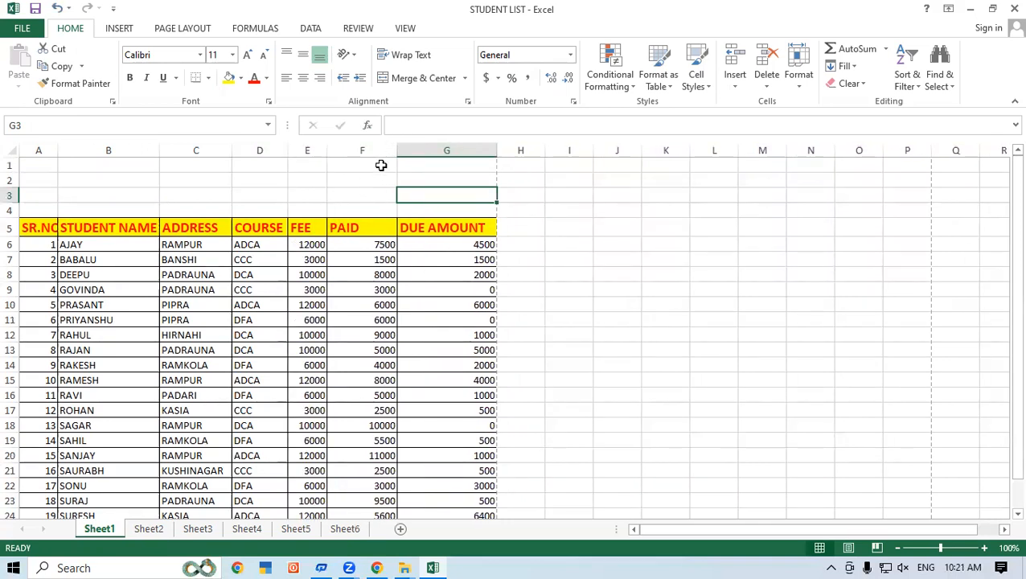
{"action": "left_click_drag", "start_coordinate": [397, 147], "coordinate": [363, 151]}
{"action": "left_click", "coordinate": [597, 348]}
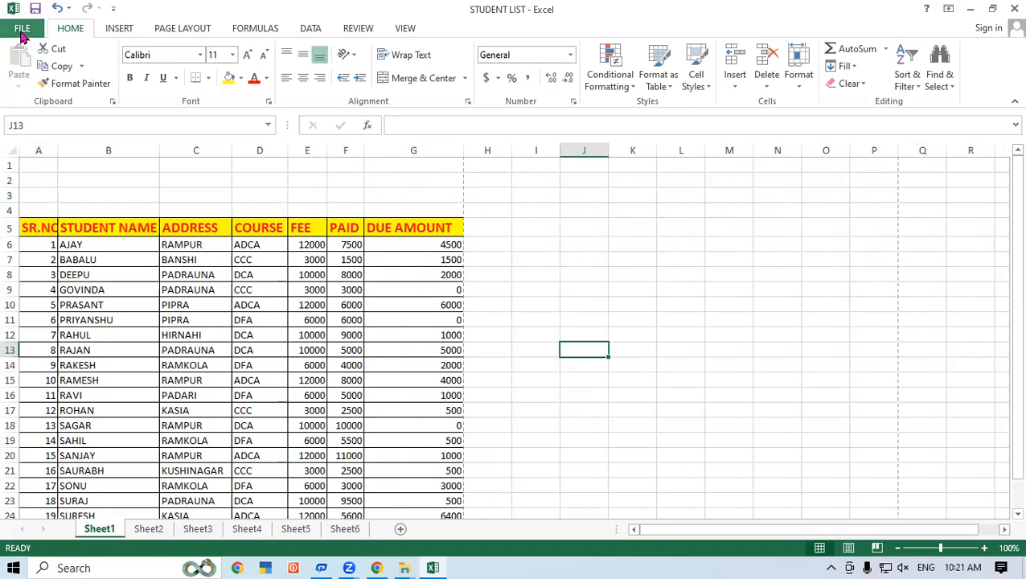
{"action": "left_click_drag", "start_coordinate": [58, 152], "coordinate": [66, 156]}
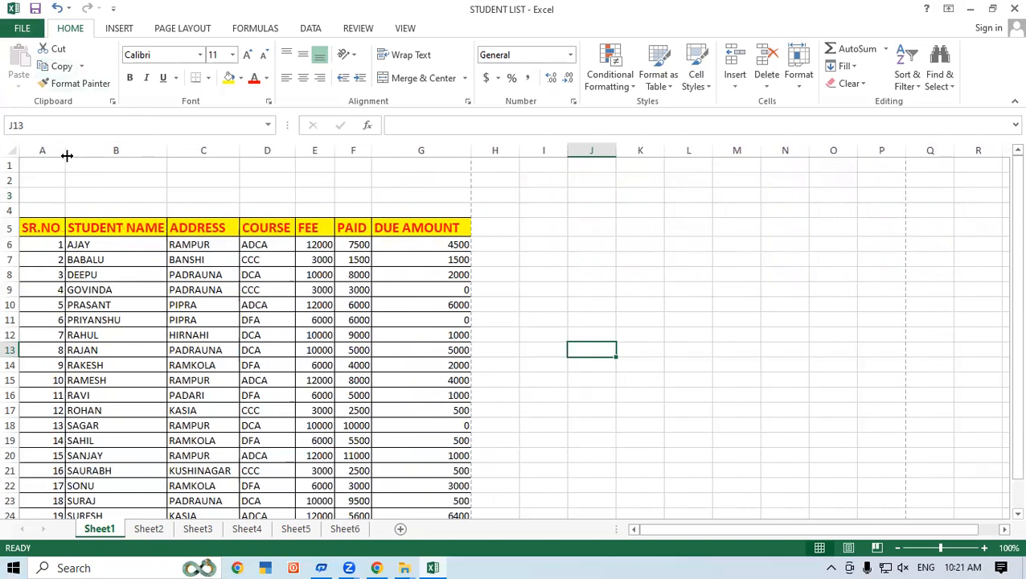
Step: Review the print preview of the table with its adjusted column widths and return to the sheet
{"action": "left_click", "coordinate": [21, 29]}
{"action": "left_click", "coordinate": [58, 213]}
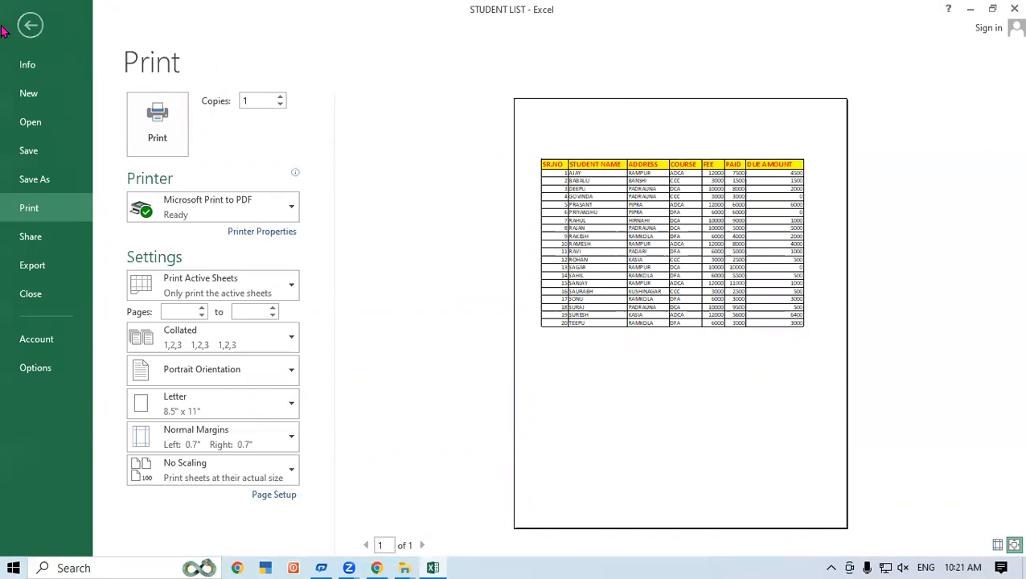
{"action": "left_click", "coordinate": [29, 27]}
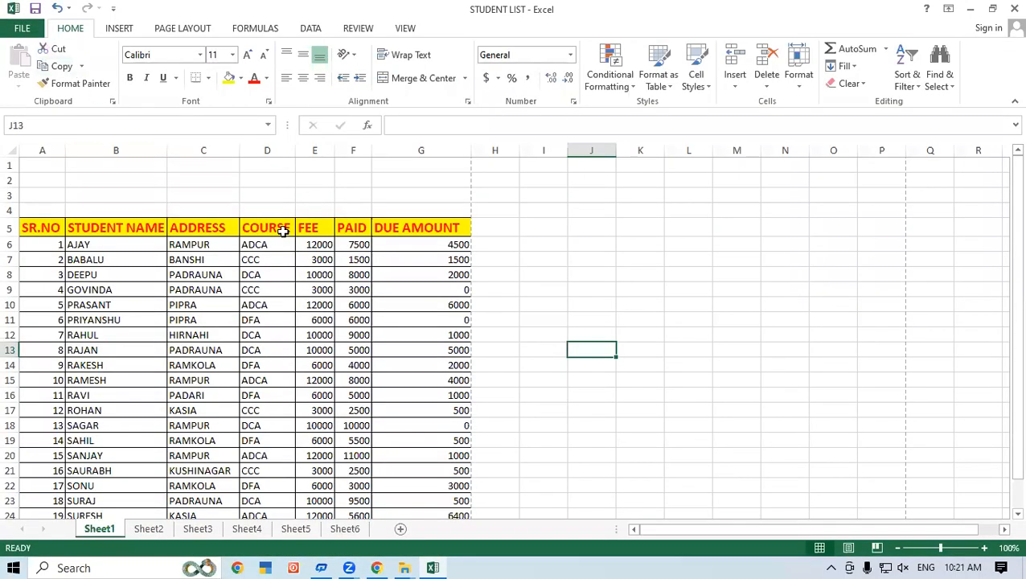
Step: Fill the PAID and DUE AMOUNT columns (F5:G25) across to column J and widen column I to fit its heading
{"action": "scroll", "coordinate": [278, 233], "scroll_direction": "down", "scroll_amount": 1}
{"action": "left_click_drag", "start_coordinate": [360, 186], "coordinate": [605, 447]}
{"action": "left_click", "coordinate": [690, 291]}
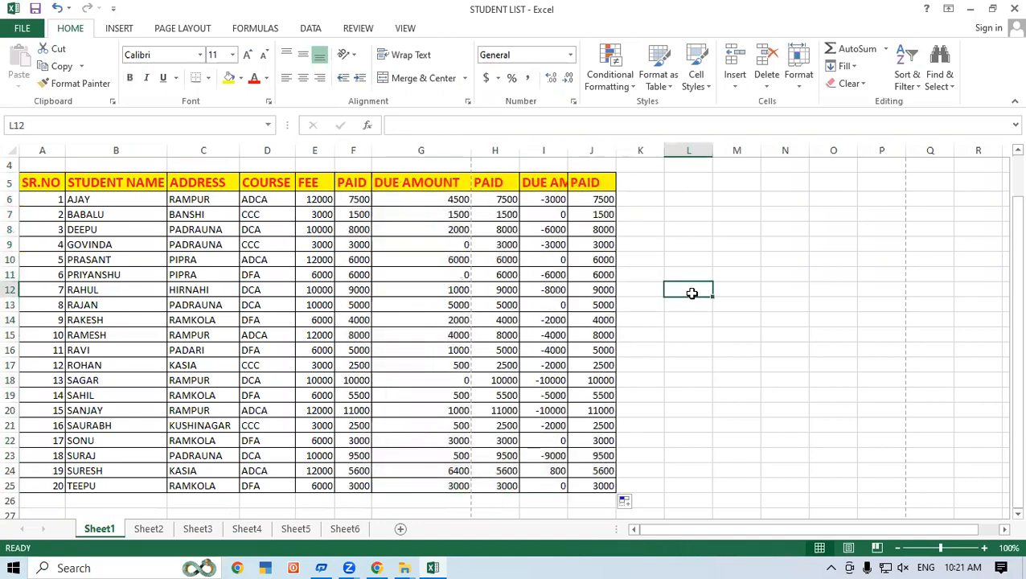
{"action": "scroll", "coordinate": [692, 293], "scroll_direction": "up", "scroll_amount": 1}
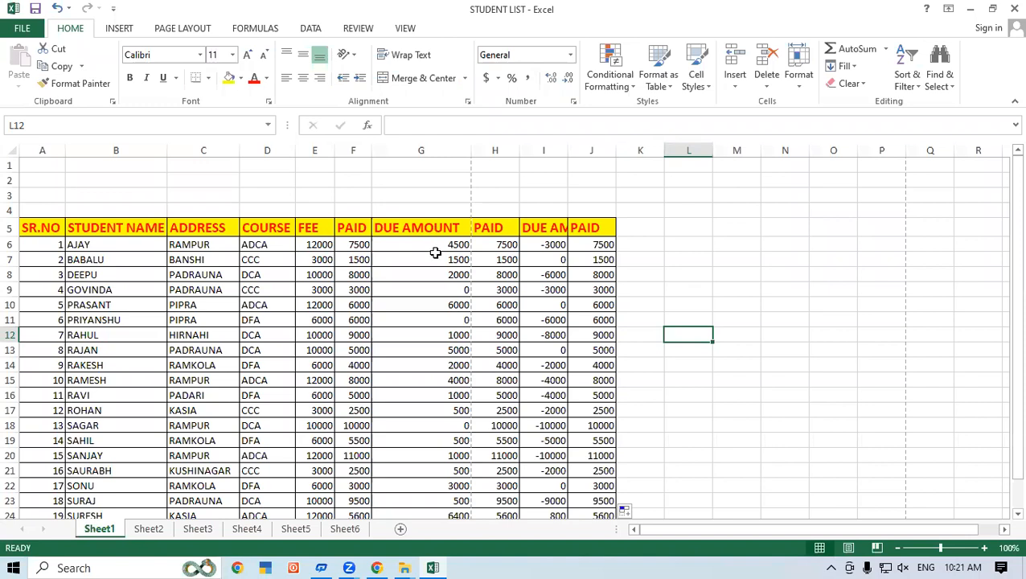
{"action": "left_click_drag", "start_coordinate": [568, 150], "coordinate": [617, 152]}
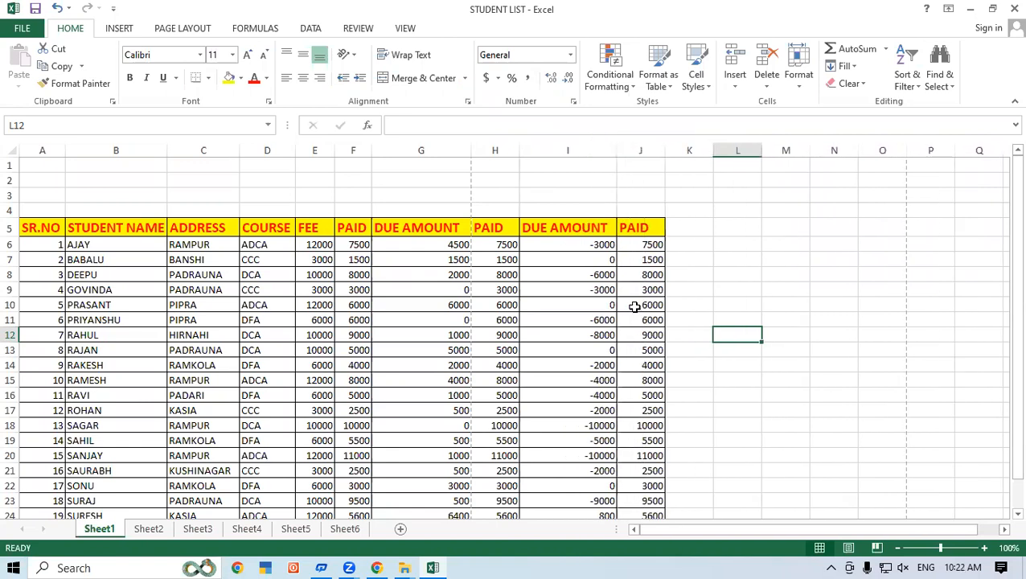
Step: Replace the heading in cell J5 with SK
{"action": "left_click", "coordinate": [643, 228]}
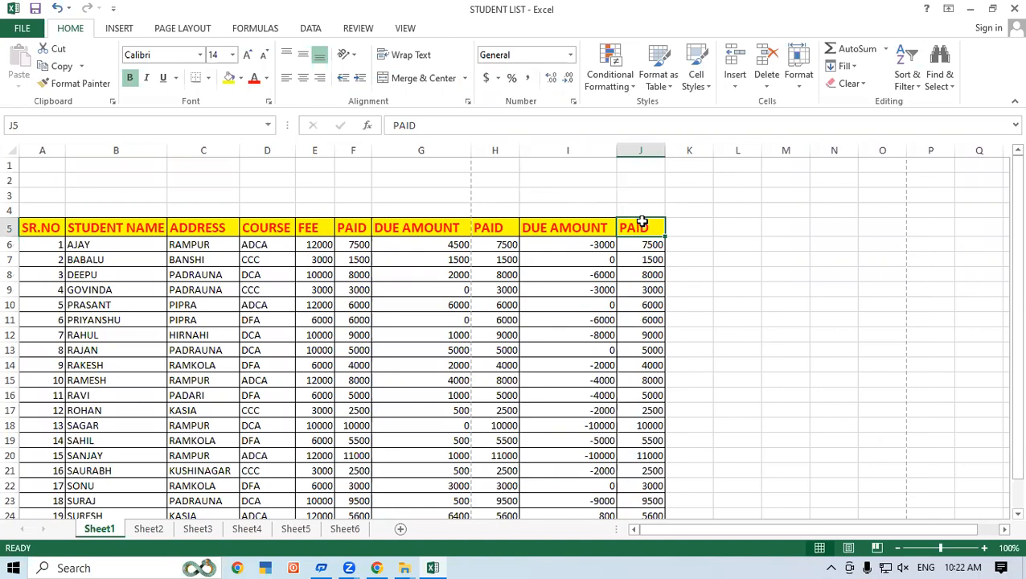
{"action": "type", "text": "Sk"}
{"action": "key", "text": "BackSpace"}
{"action": "type", "text": "K"}
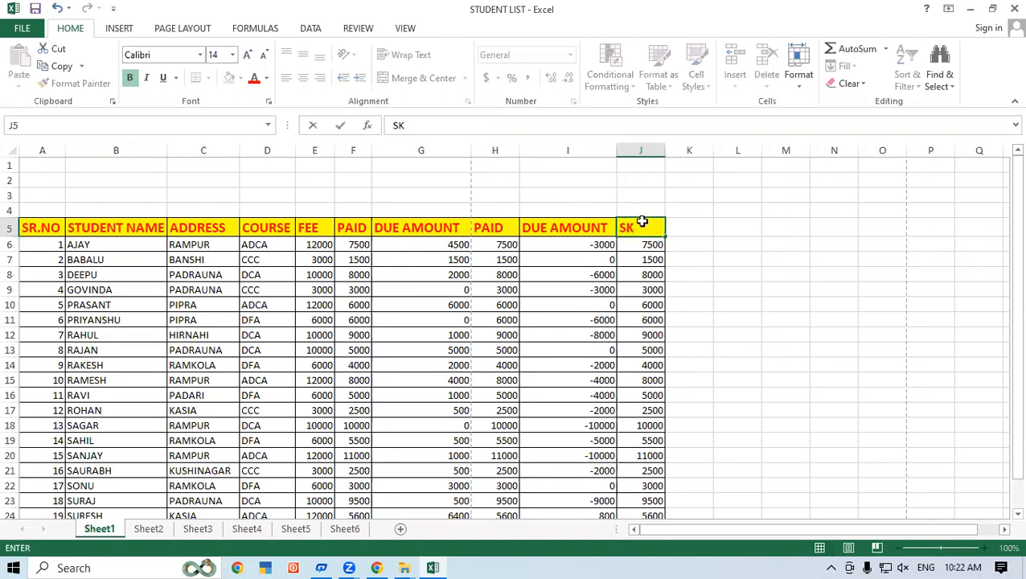
{"action": "key", "text": "Return"}
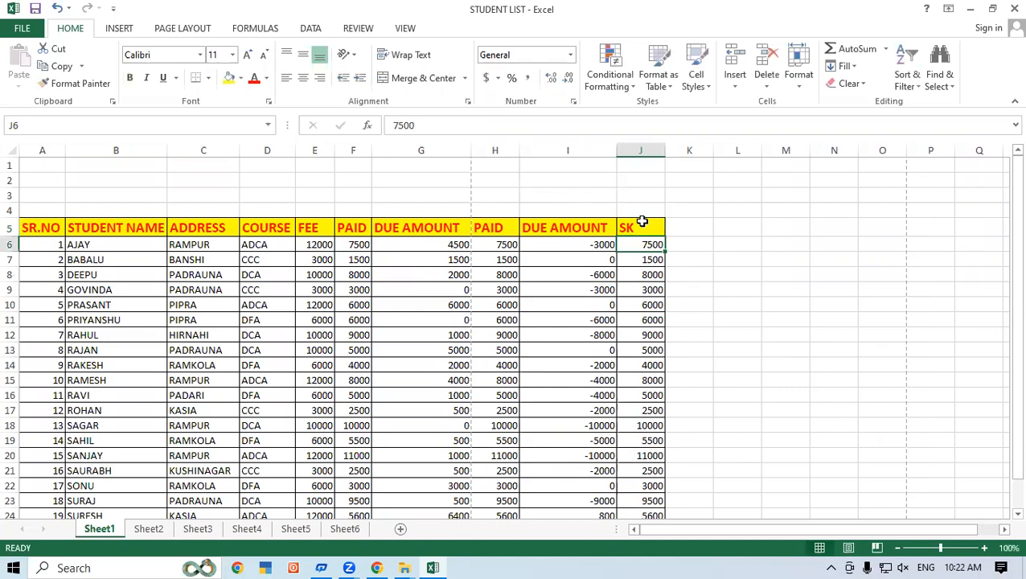
Step: Examine the print preview of the table extended to column J and return to the sheet
{"action": "left_click", "coordinate": [22, 28]}
{"action": "left_click", "coordinate": [40, 209]}
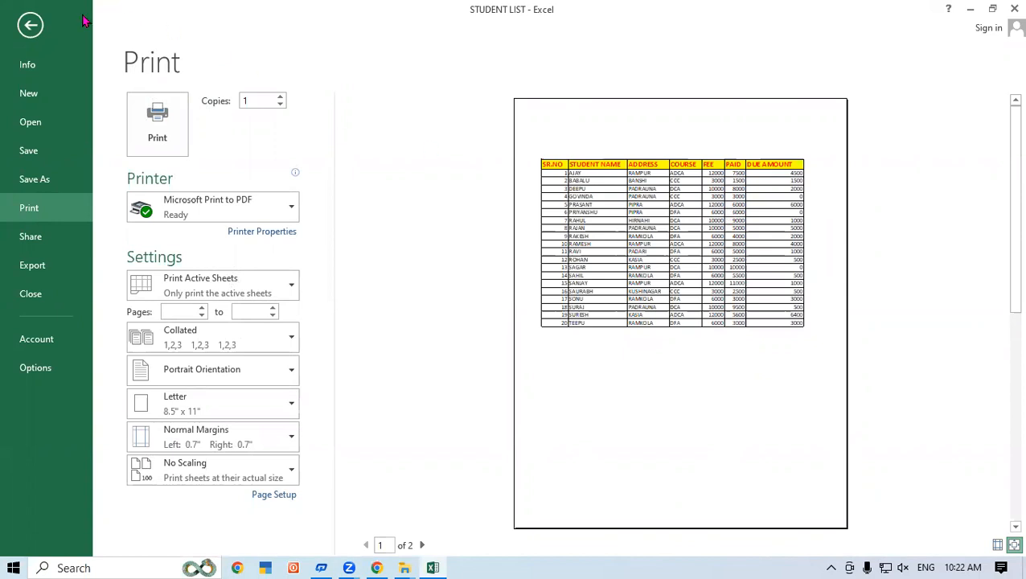
{"action": "left_click", "coordinate": [30, 25]}
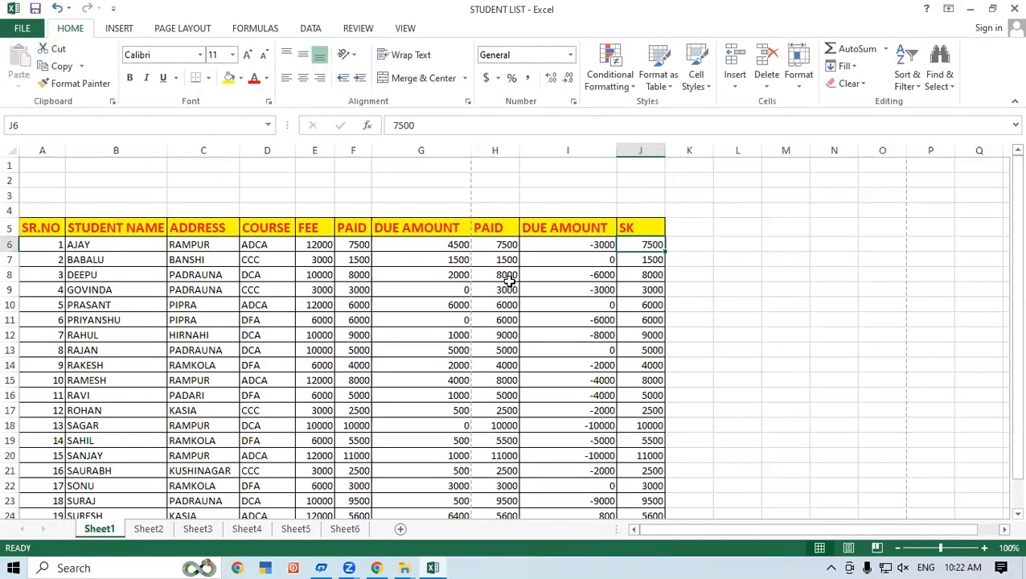
Step: Change the page orientation of Sheet1 to Landscape
{"action": "left_click", "coordinate": [509, 279]}
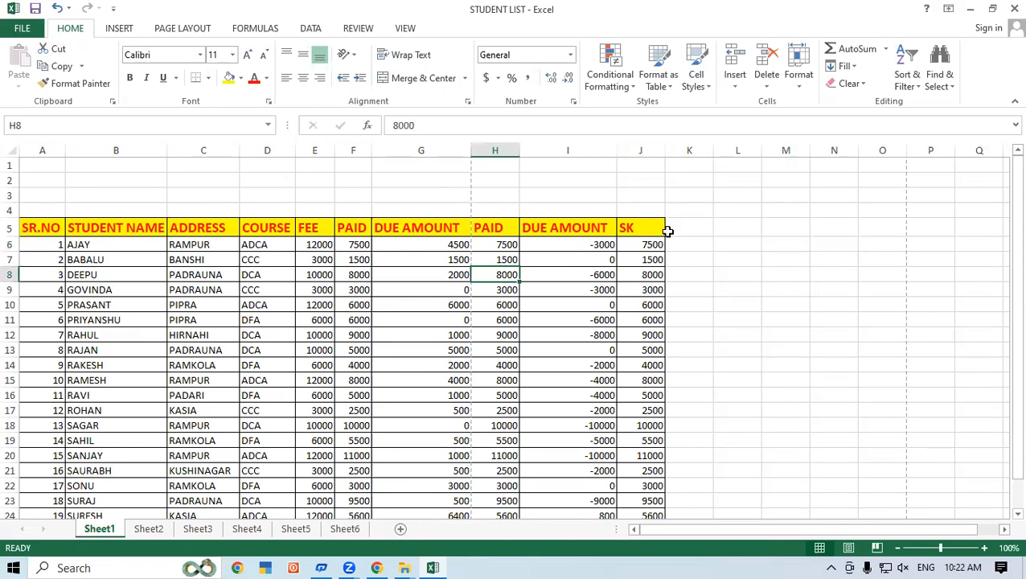
{"action": "left_click", "coordinate": [693, 229]}
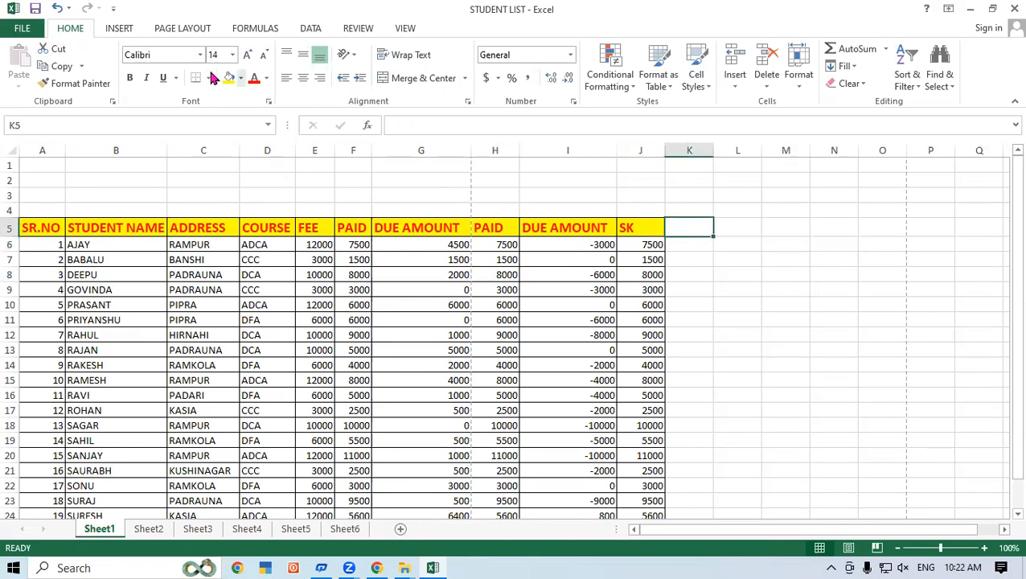
{"action": "left_click", "coordinate": [179, 31]}
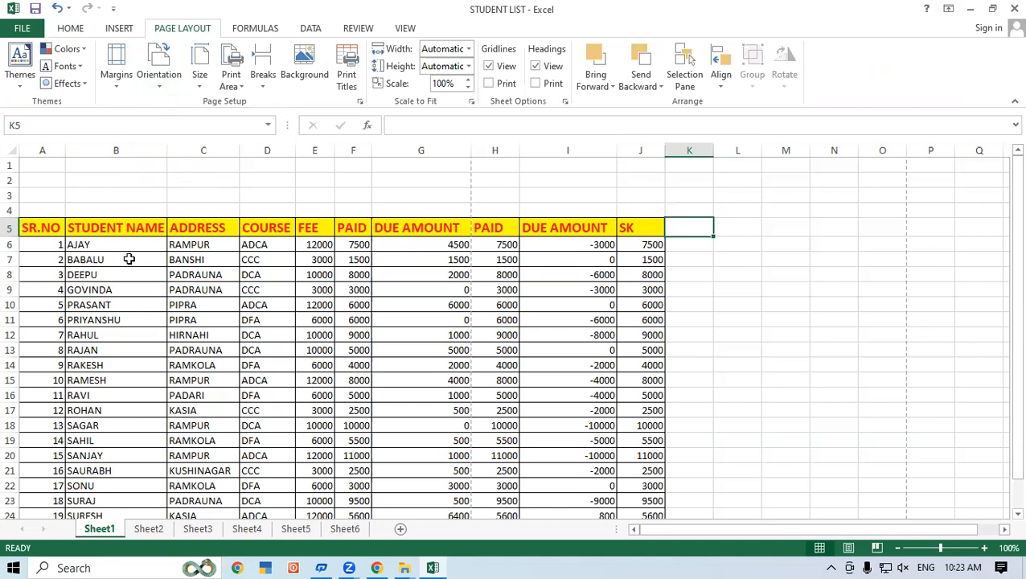
{"action": "scroll", "coordinate": [120, 263], "scroll_direction": "down", "scroll_amount": 3}
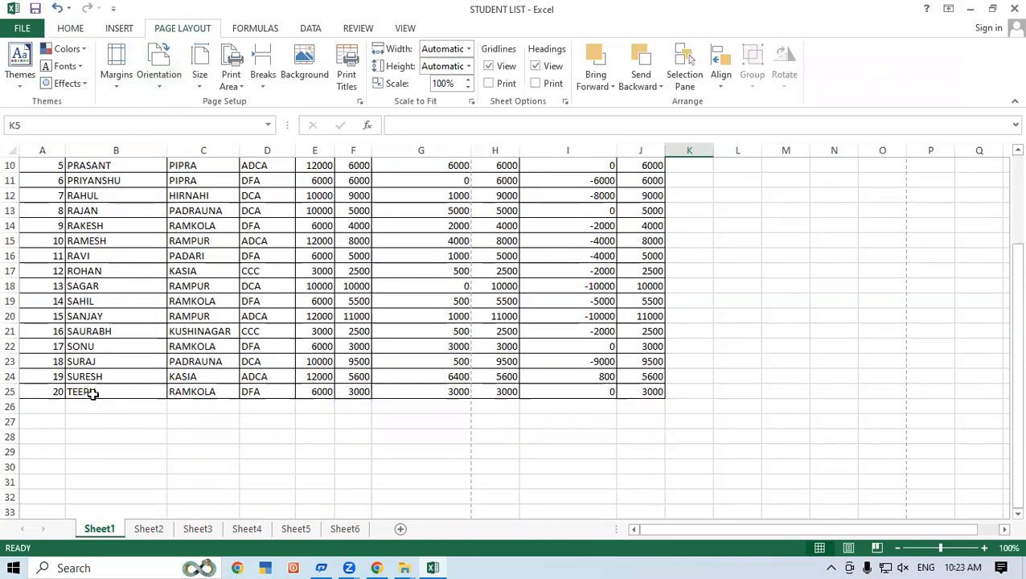
{"action": "scroll", "coordinate": [88, 398], "scroll_direction": "up", "scroll_amount": 2}
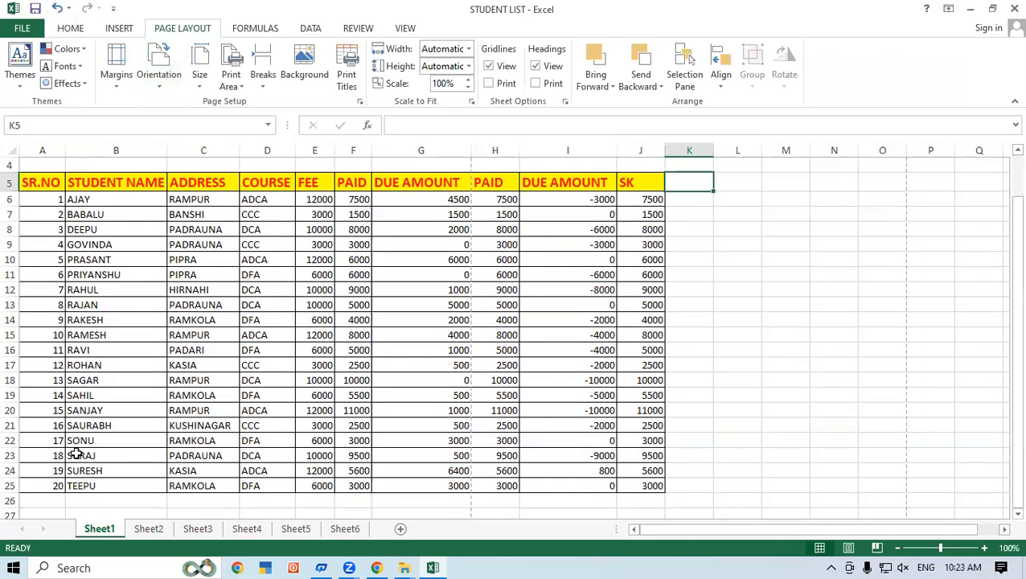
{"action": "scroll", "coordinate": [118, 389], "scroll_direction": "down", "scroll_amount": 2}
{"action": "scroll", "coordinate": [114, 390], "scroll_direction": "up", "scroll_amount": 3}
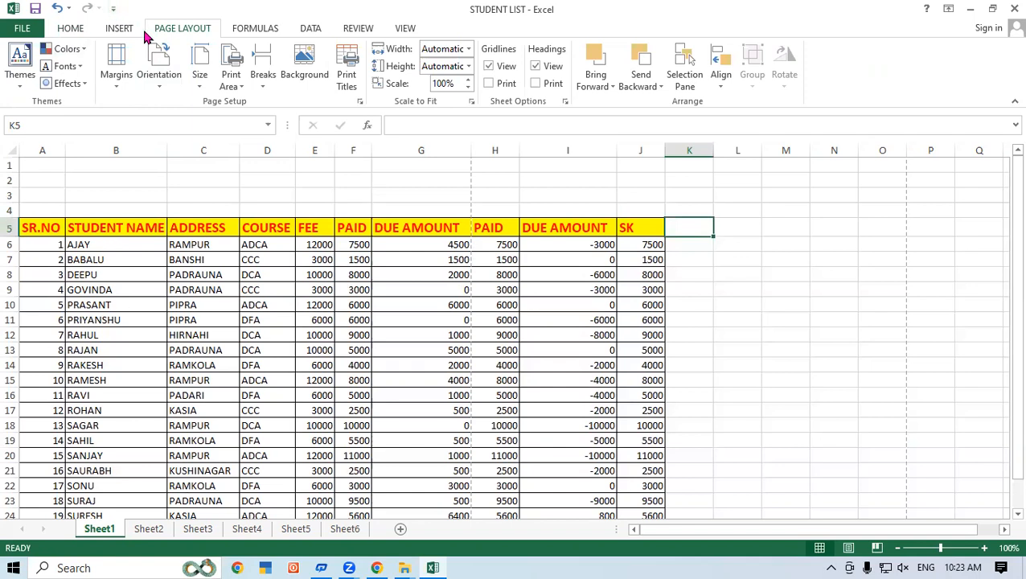
{"action": "left_click", "coordinate": [172, 85]}
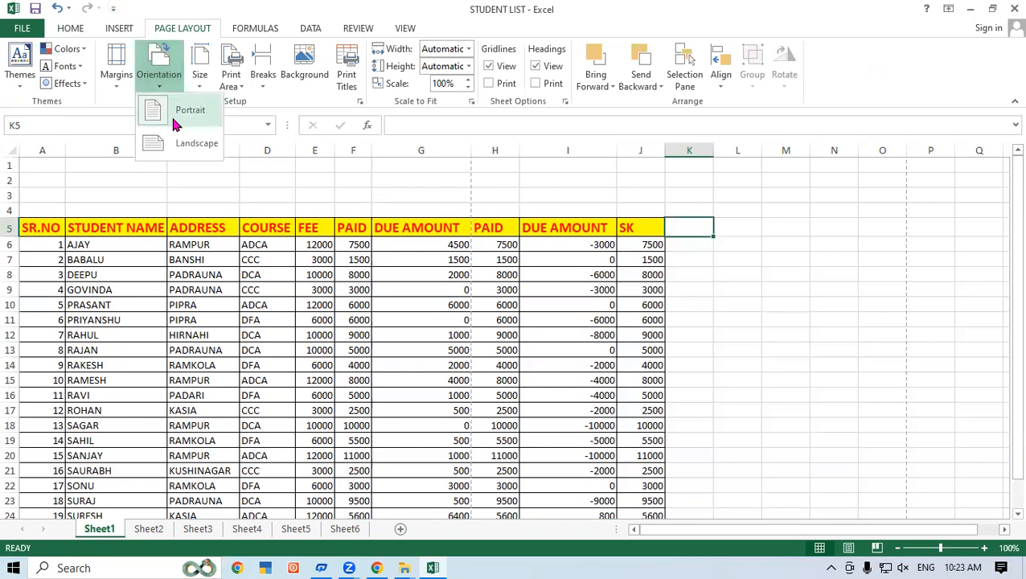
{"action": "left_click", "coordinate": [185, 144]}
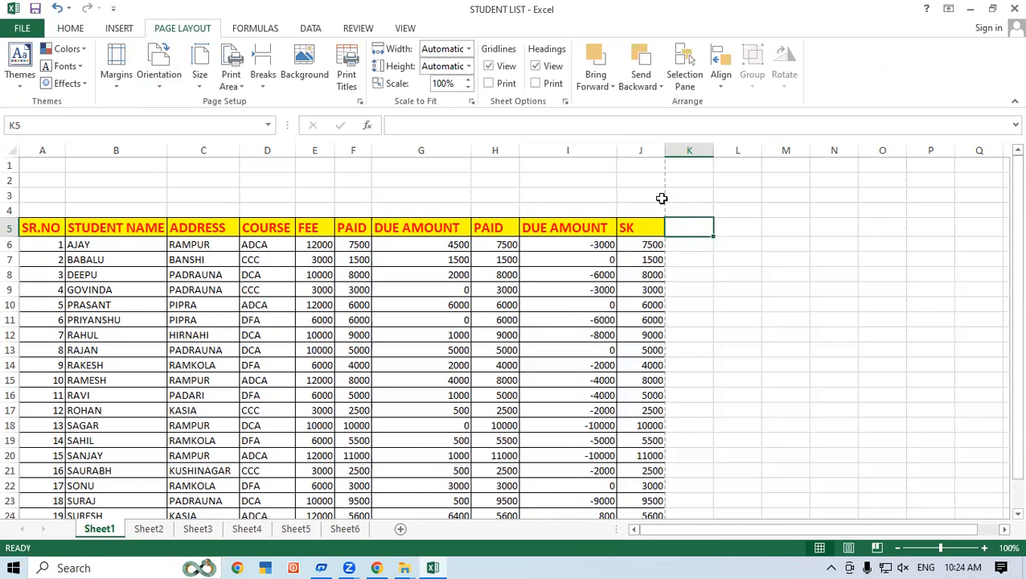
Step: Inspect the landscape page in the print preview and return to the sheet
{"action": "left_click", "coordinate": [273, 195]}
{"action": "left_click", "coordinate": [11, 32]}
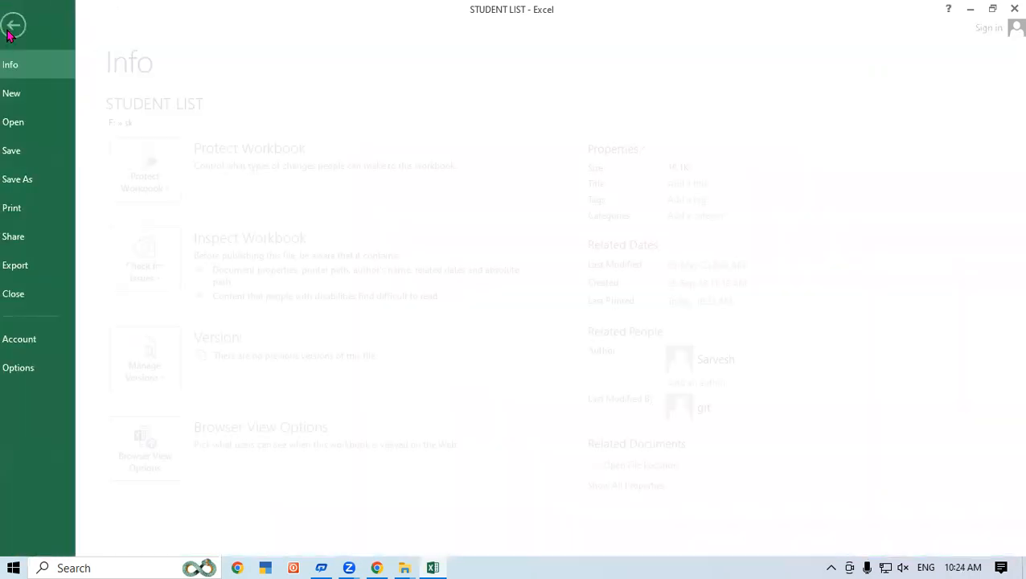
{"action": "left_click", "coordinate": [50, 212]}
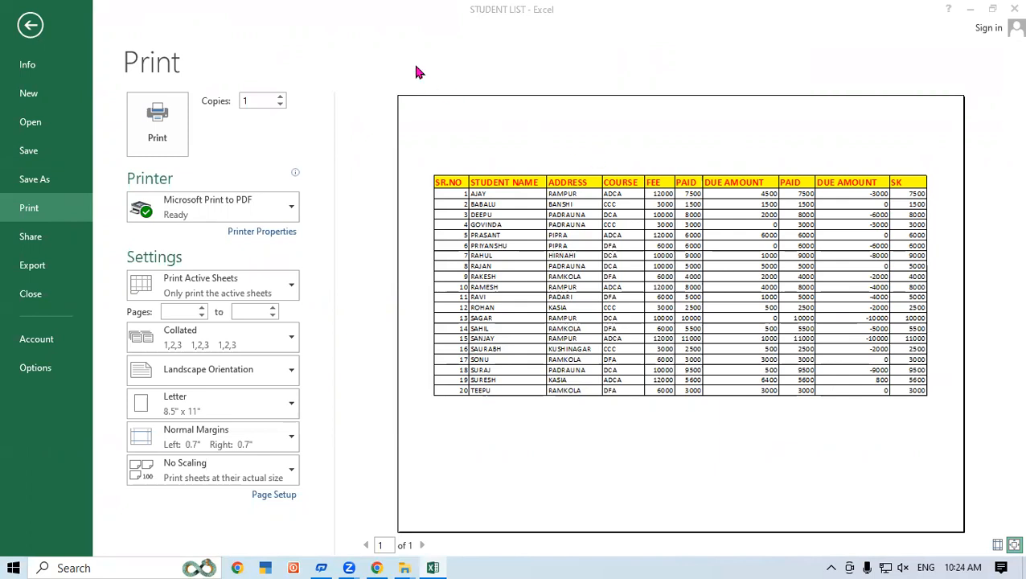
{"action": "left_click", "coordinate": [29, 26]}
Step: Fill the last DUE AMOUNT and SK columns (I5:J25) across to column L
{"action": "left_click", "coordinate": [670, 244]}
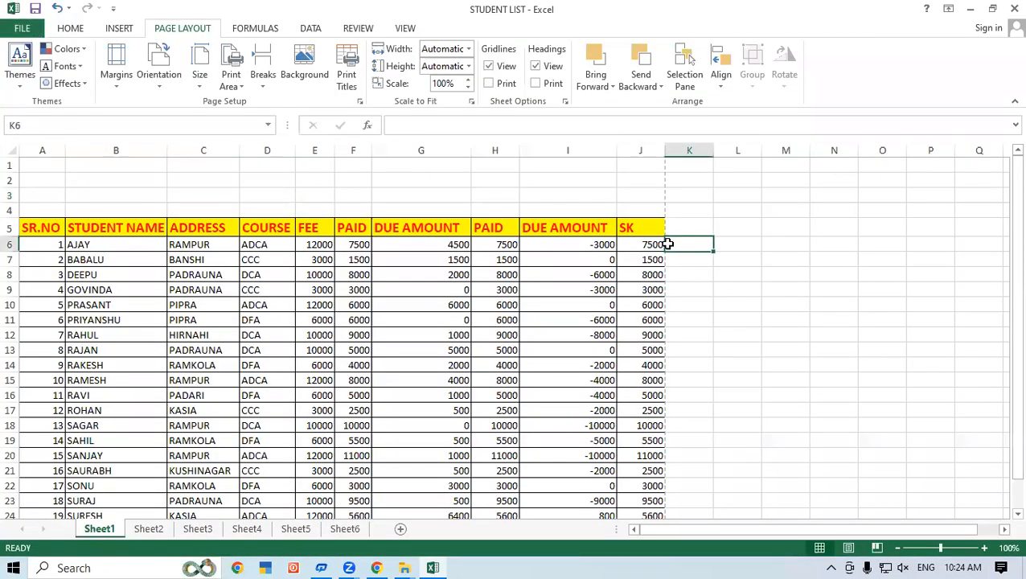
{"action": "scroll", "coordinate": [669, 243], "scroll_direction": "down", "scroll_amount": 1}
{"action": "left_click_drag", "start_coordinate": [553, 187], "coordinate": [755, 445]}
{"action": "left_click", "coordinate": [716, 344]}
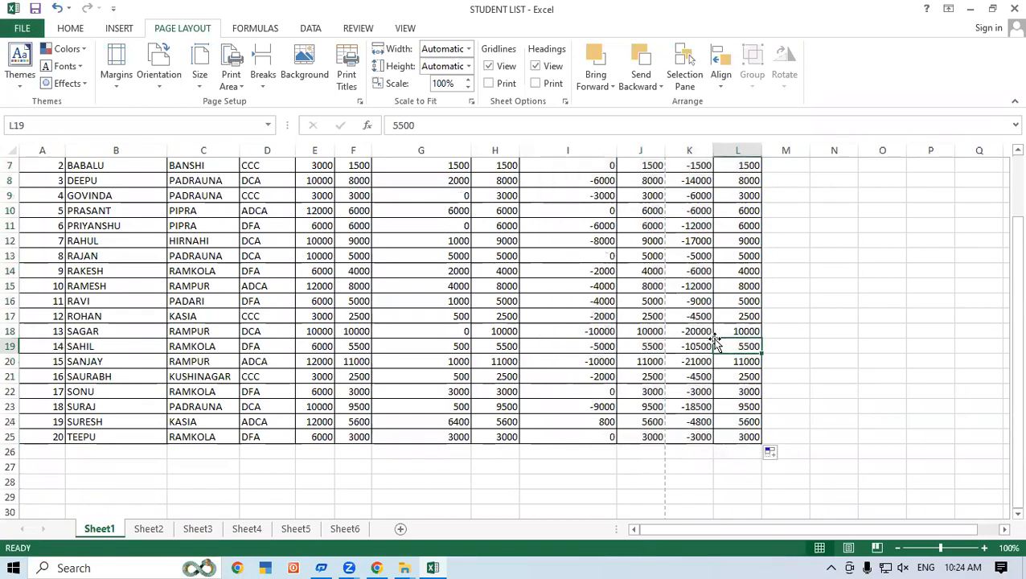
{"action": "scroll", "coordinate": [715, 344], "scroll_direction": "up", "scroll_amount": 2}
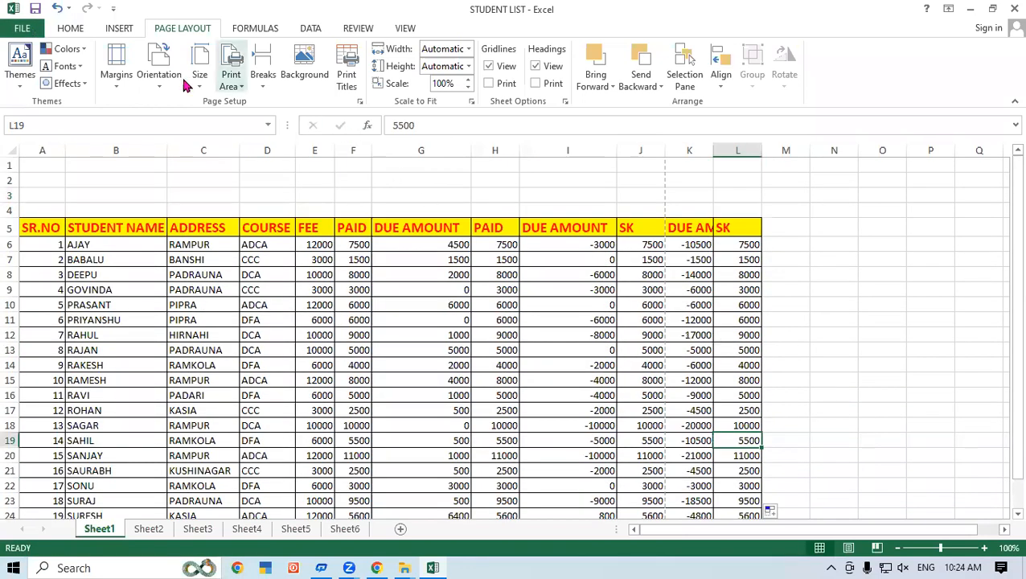
{"action": "left_click", "coordinate": [158, 78]}
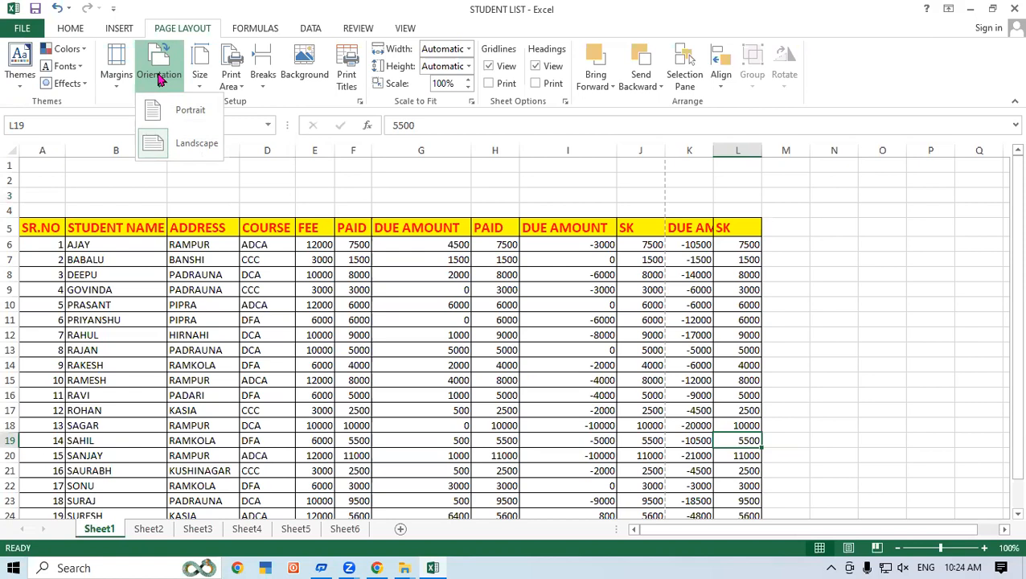
{"action": "left_click", "coordinate": [431, 193]}
{"action": "left_click", "coordinate": [436, 197]}
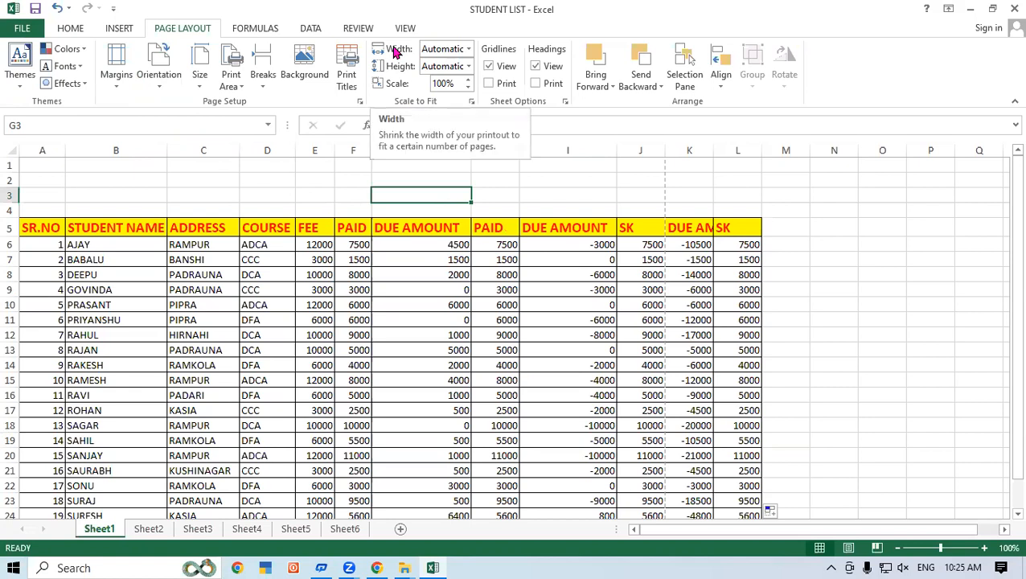
Step: Scale the printout of Sheet1 to a width of 1 page
{"action": "left_click", "coordinate": [467, 49]}
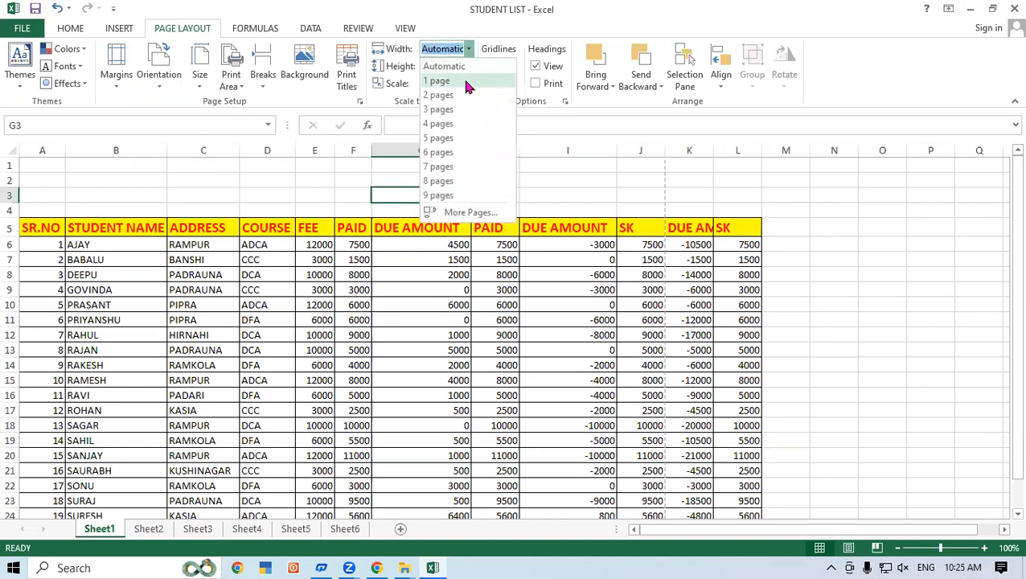
{"action": "left_click", "coordinate": [469, 80]}
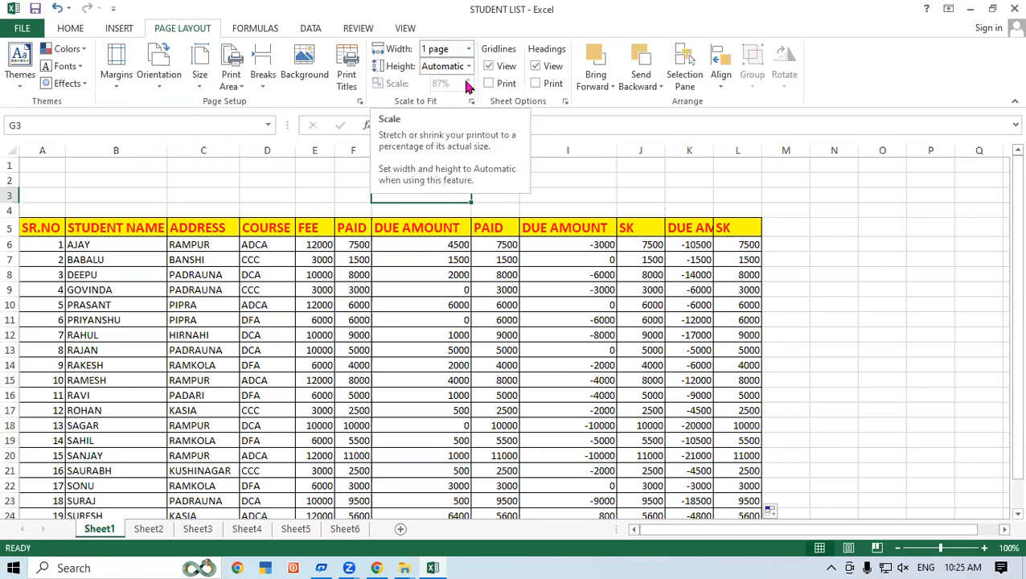
{"action": "left_click", "coordinate": [302, 194]}
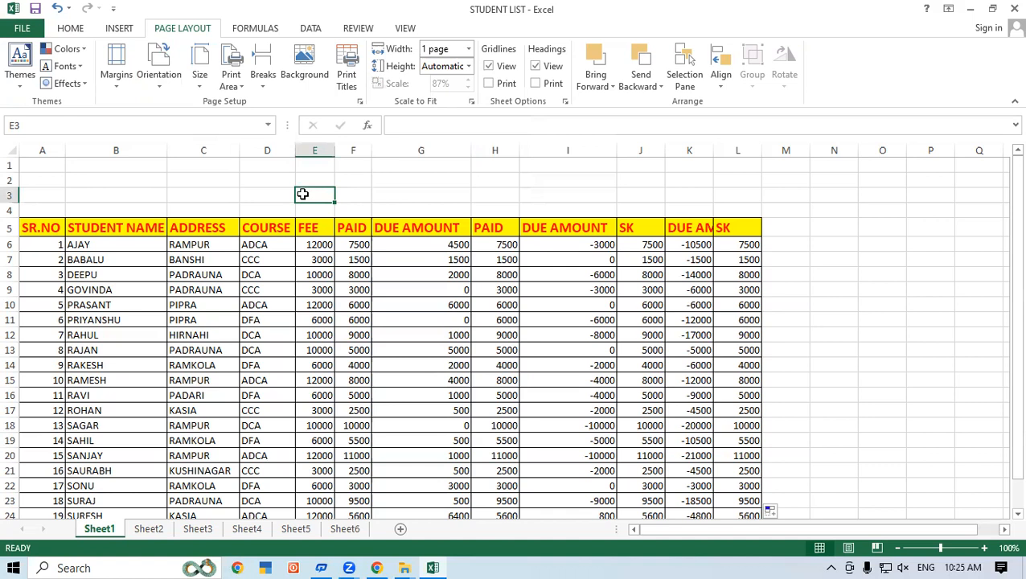
Step: Check the full student list in the print preview and return to the sheet
{"action": "left_click", "coordinate": [36, 28]}
{"action": "left_click", "coordinate": [50, 206]}
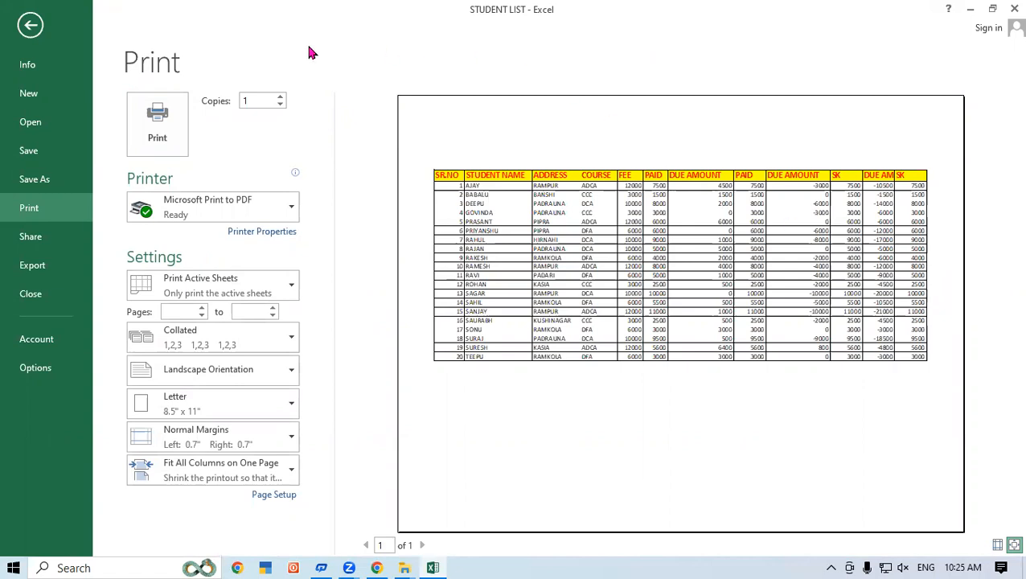
{"action": "left_click", "coordinate": [29, 25]}
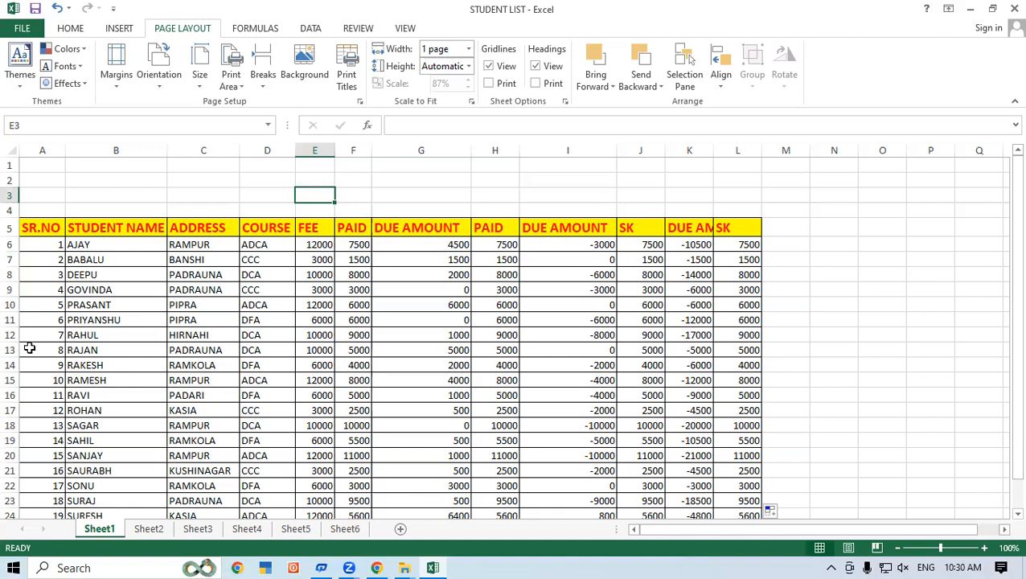
Step: Set the rows of serial numbers 5 to 10 (A10:L15) as the print area of Sheet1
{"action": "scroll", "coordinate": [31, 347], "scroll_direction": "down", "scroll_amount": 1}
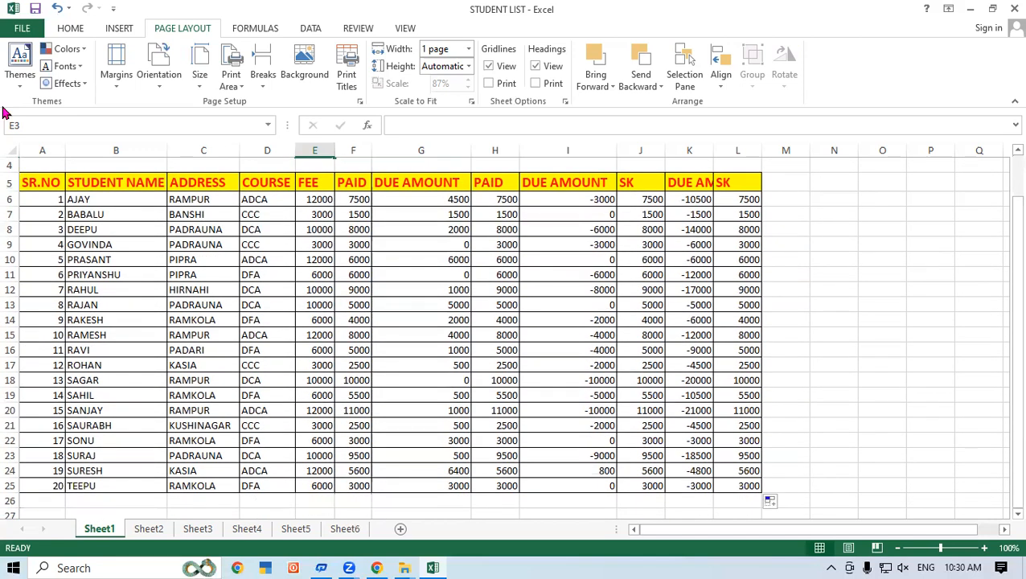
{"action": "left_click", "coordinate": [47, 259]}
{"action": "left_click_drag", "start_coordinate": [47, 259], "coordinate": [748, 329]}
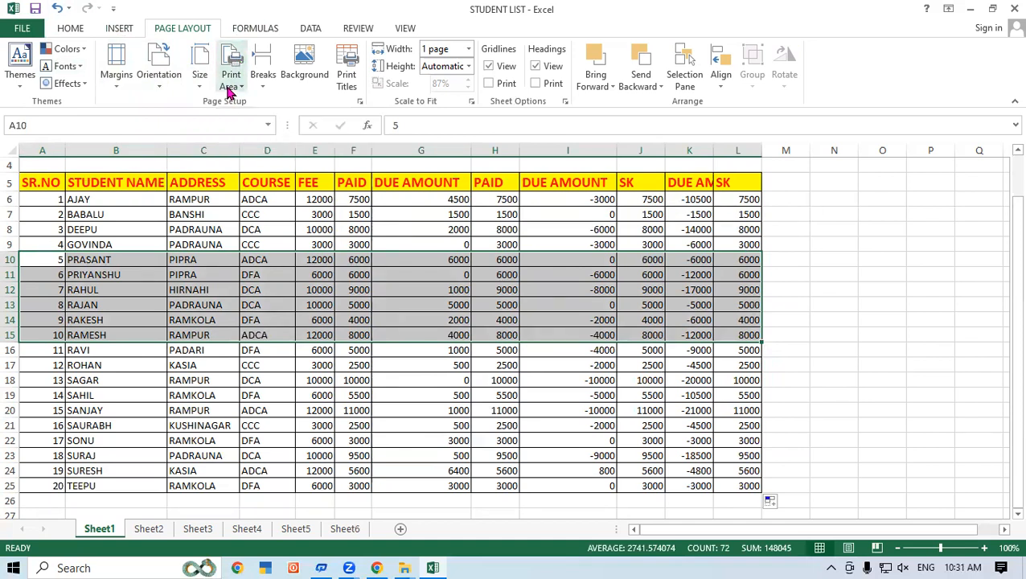
{"action": "left_click", "coordinate": [231, 81]}
{"action": "left_click", "coordinate": [242, 102]}
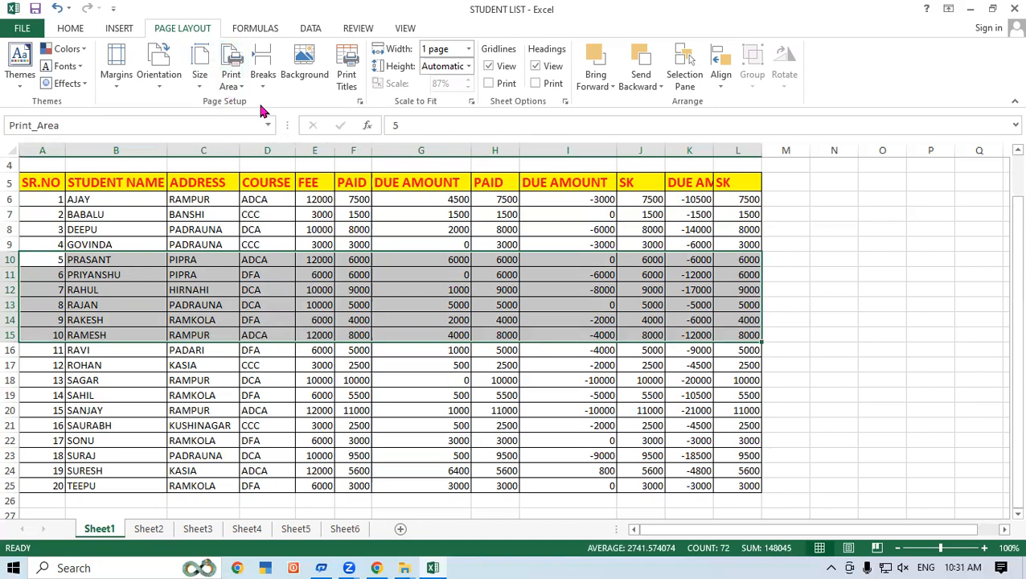
{"action": "left_click", "coordinate": [791, 319]}
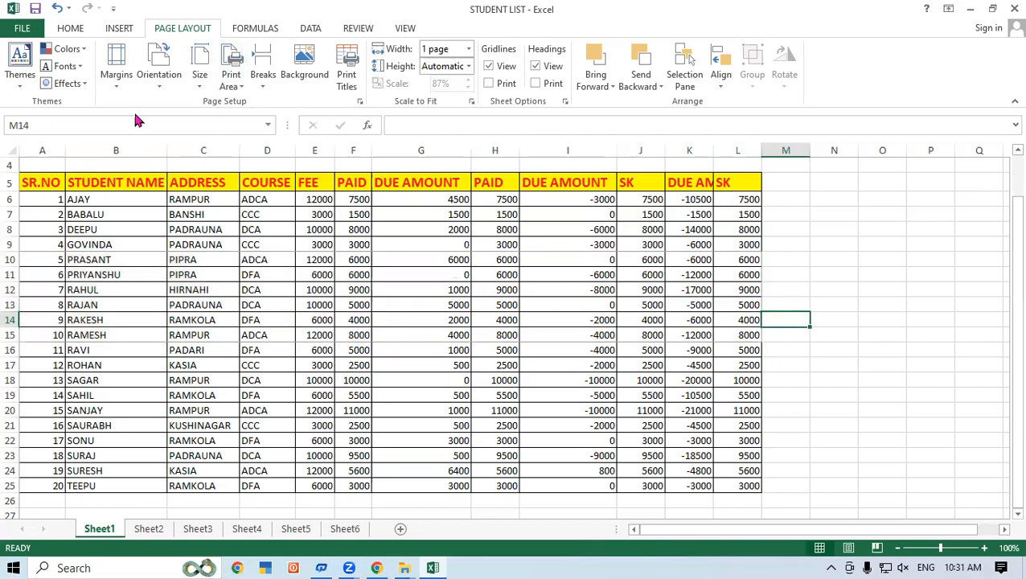
Step: Preview the printout limited to serial numbers 5 to 10 and return to the sheet
{"action": "left_click", "coordinate": [26, 31]}
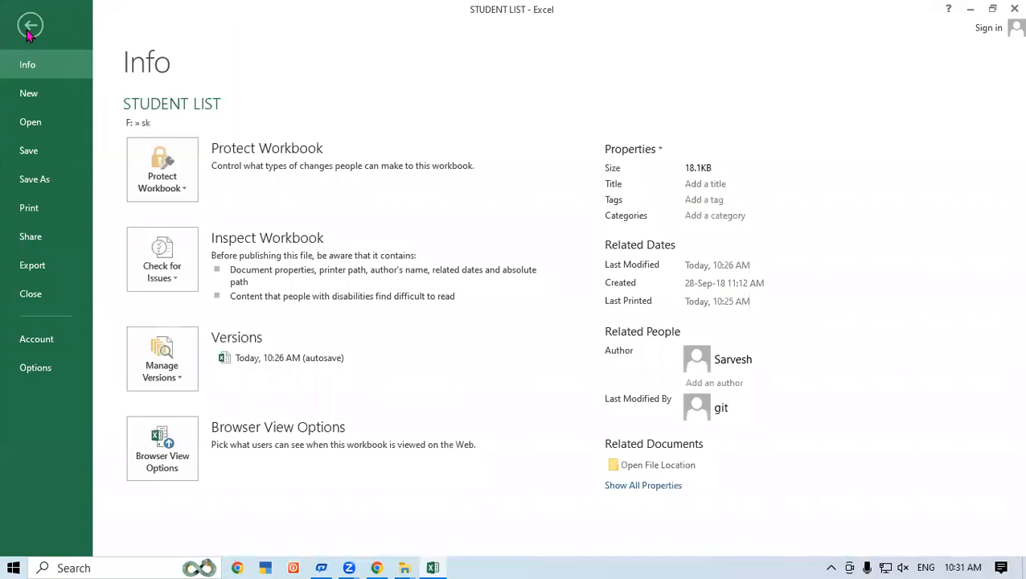
{"action": "left_click", "coordinate": [37, 212]}
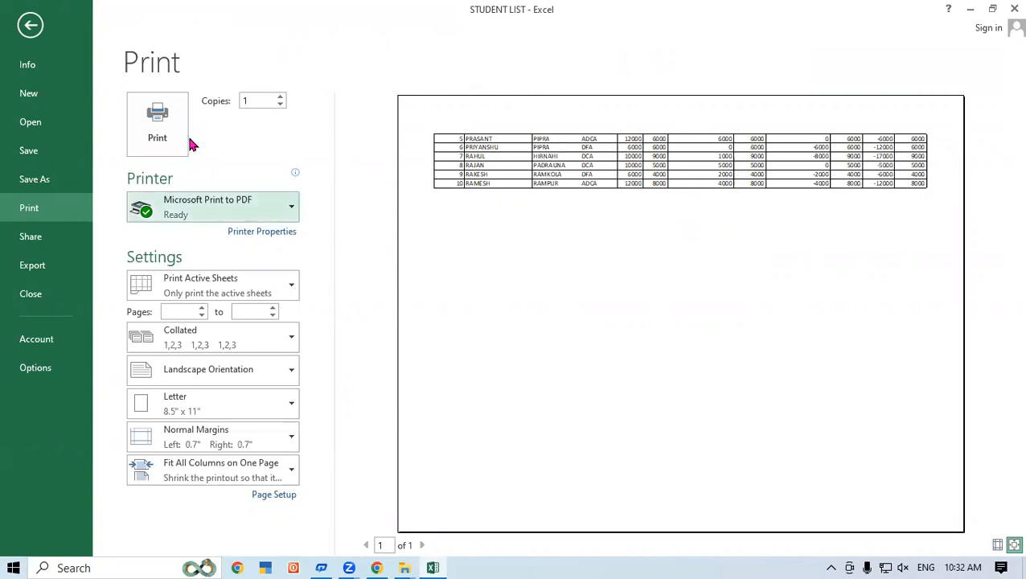
{"action": "left_click", "coordinate": [30, 32]}
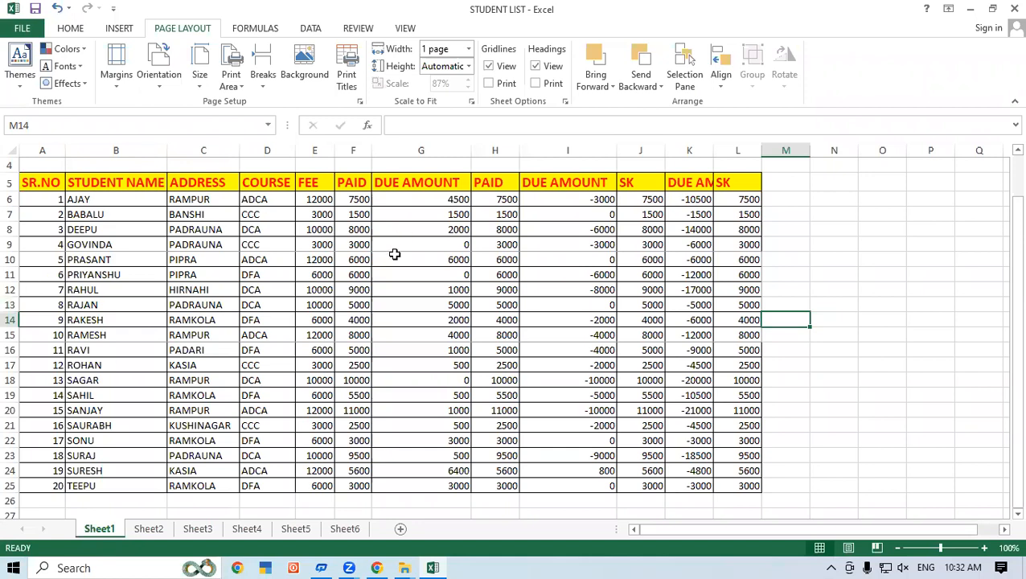
Step: Set the header row $5:$5 as the print title row to repeat at the top of each page
{"action": "left_click", "coordinate": [215, 303]}
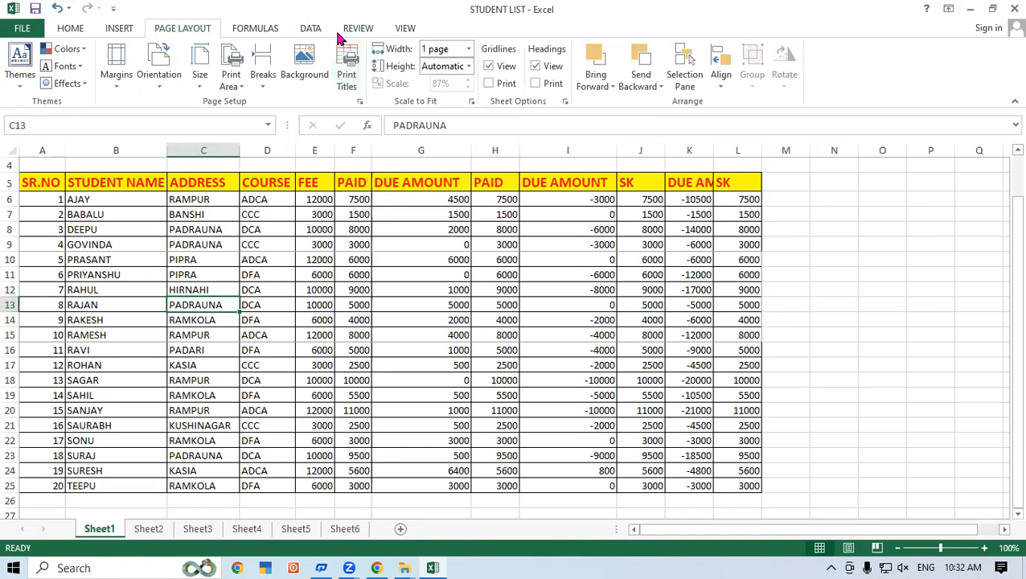
{"action": "left_click", "coordinate": [349, 75]}
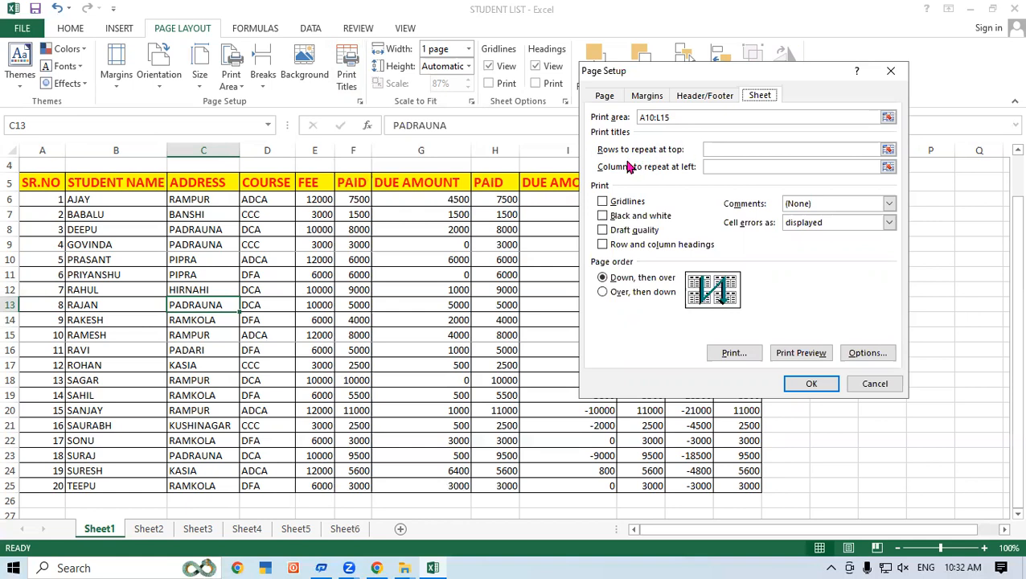
{"action": "left_click", "coordinate": [718, 149]}
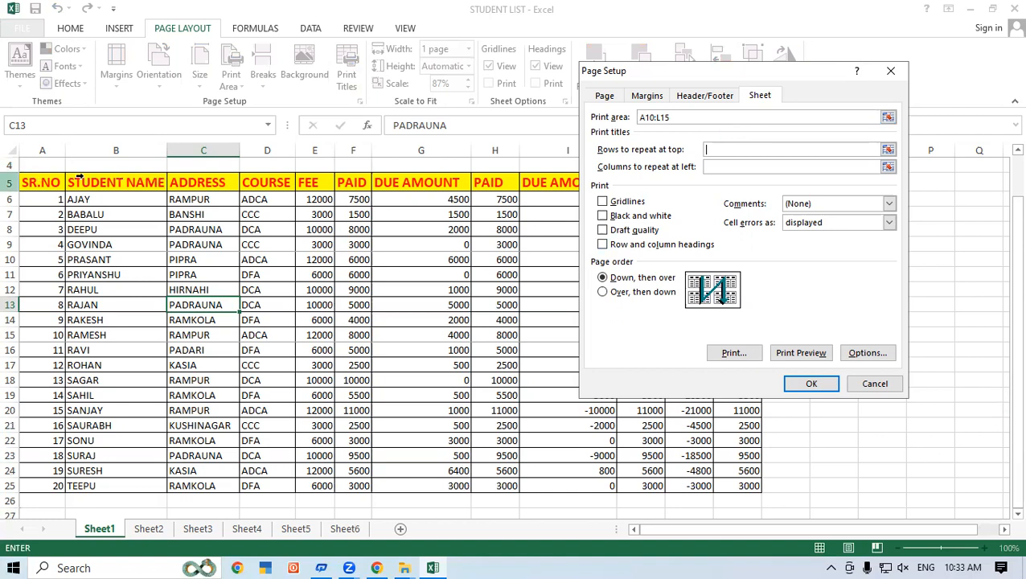
{"action": "left_click", "coordinate": [13, 183]}
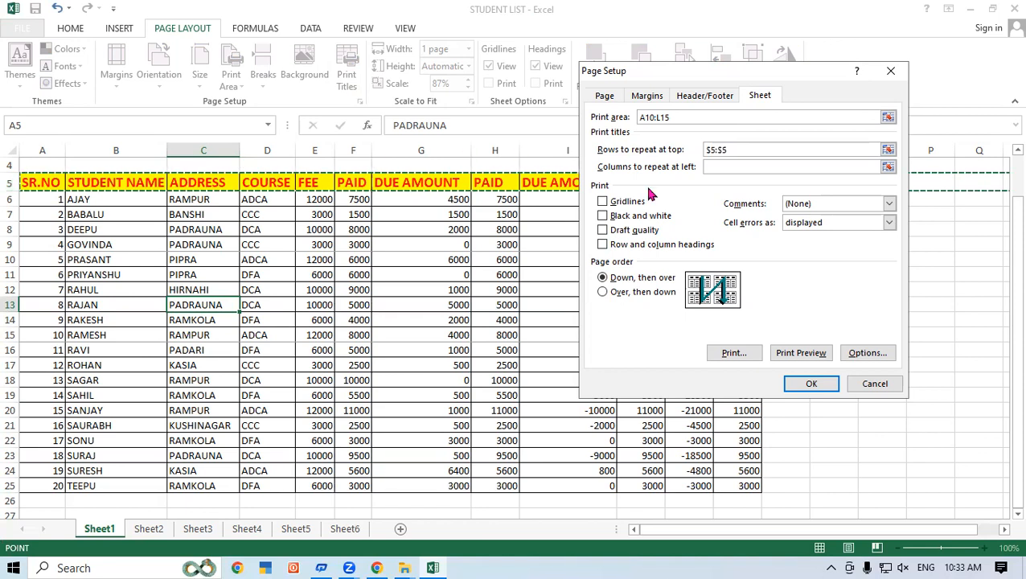
{"action": "left_click", "coordinate": [828, 386]}
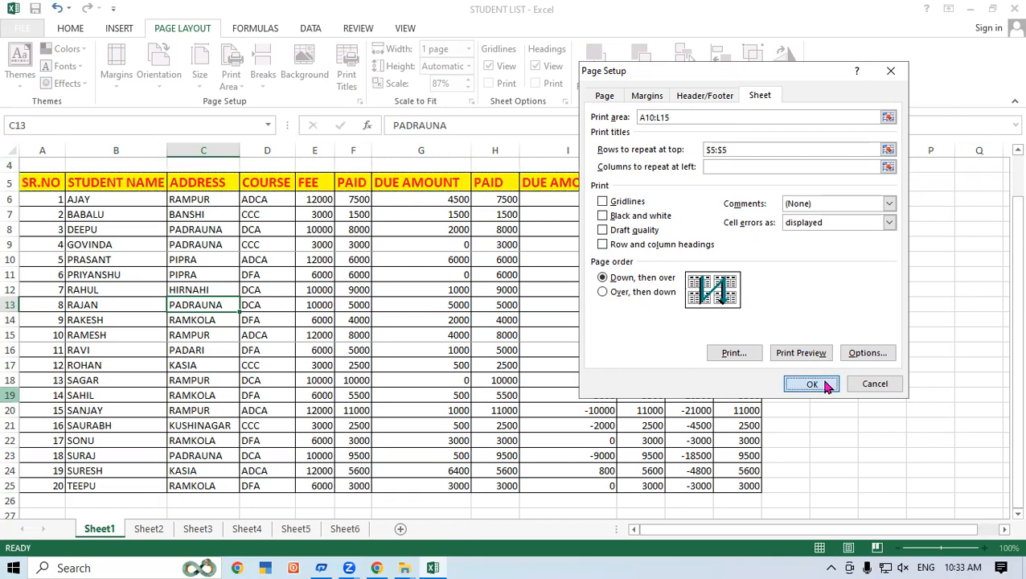
Step: Check in the print preview how the repeated header row prints above the print area, and return to the sheet
{"action": "left_click", "coordinate": [456, 363]}
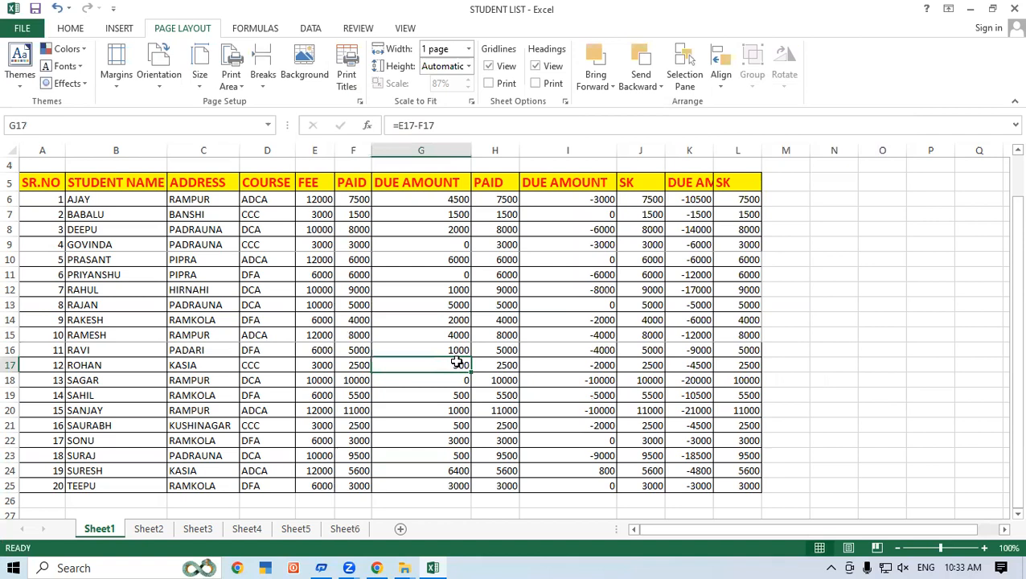
{"action": "left_click", "coordinate": [21, 30]}
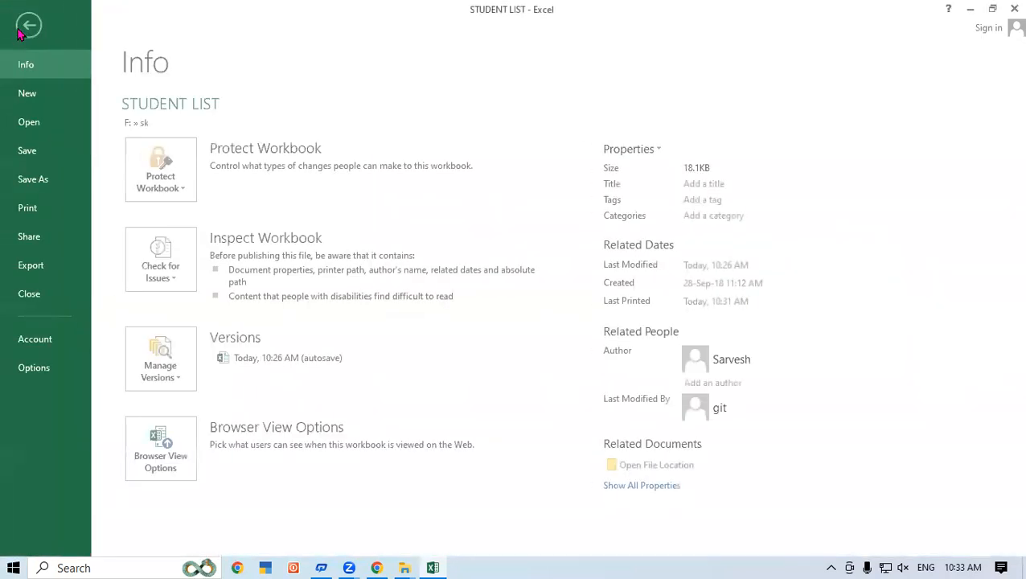
{"action": "left_click", "coordinate": [31, 208]}
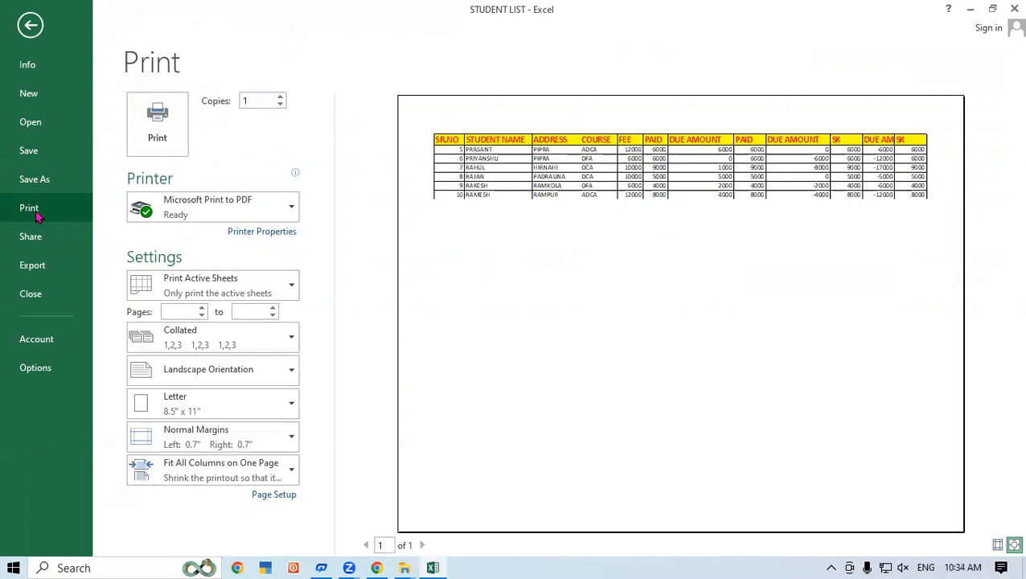
{"action": "left_click", "coordinate": [30, 25]}
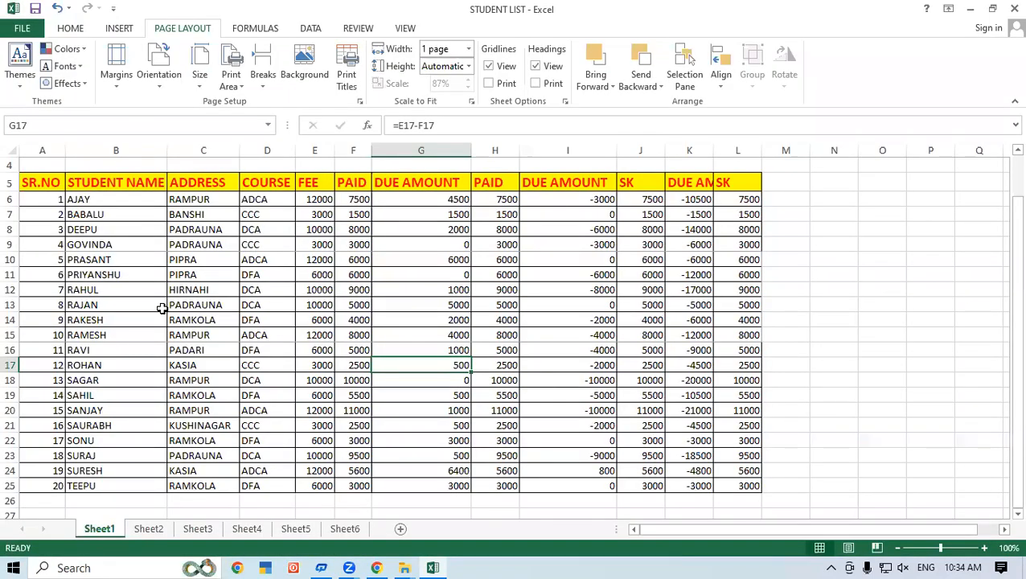
Step: Clear the print area of Sheet1
{"action": "left_click", "coordinate": [263, 80]}
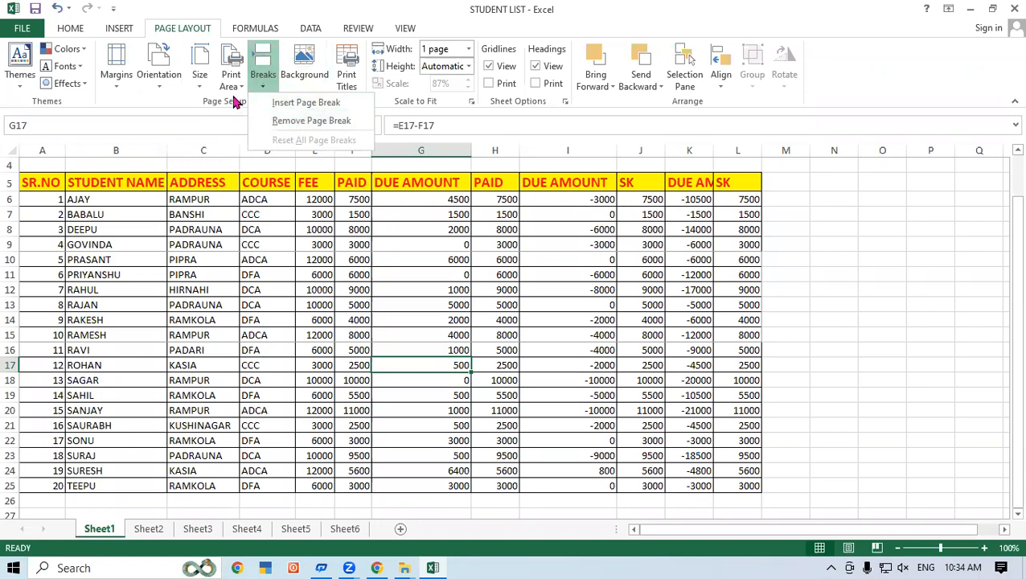
{"action": "left_click", "coordinate": [231, 85]}
{"action": "left_click", "coordinate": [249, 120]}
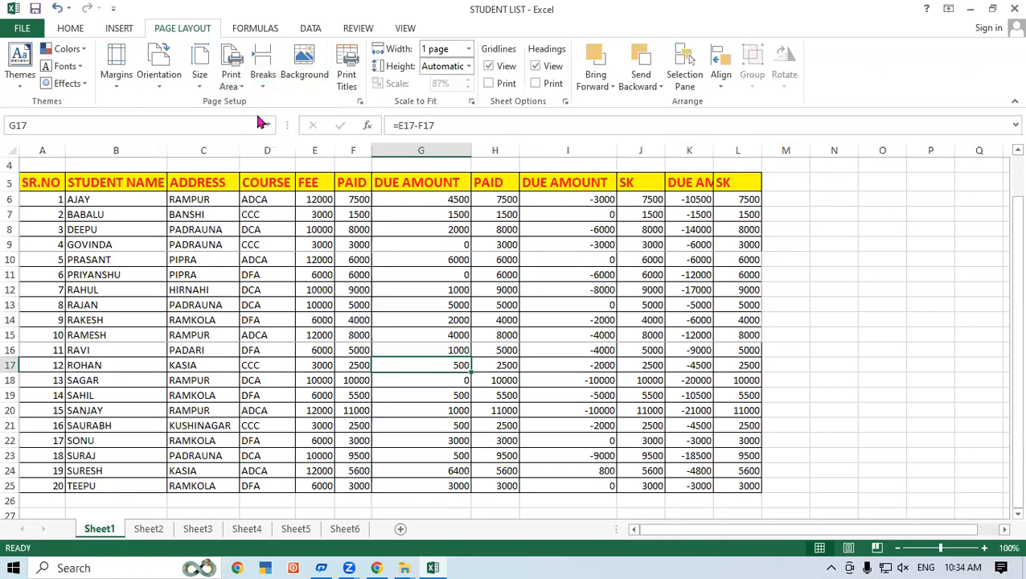
{"action": "left_click", "coordinate": [341, 380]}
Step: Preview the printout without a print area and return to the sheet
{"action": "left_click", "coordinate": [22, 28]}
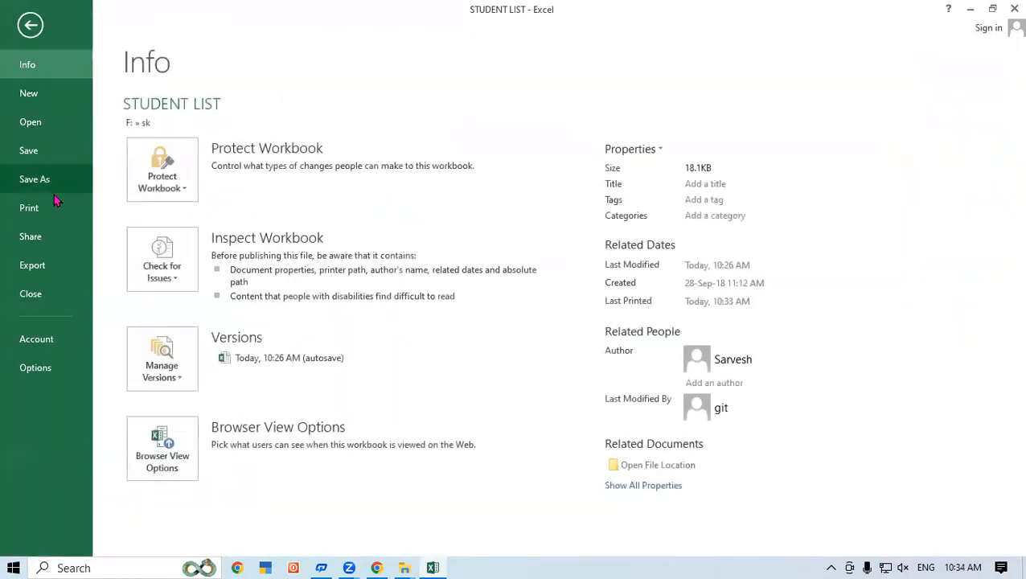
{"action": "left_click", "coordinate": [36, 207]}
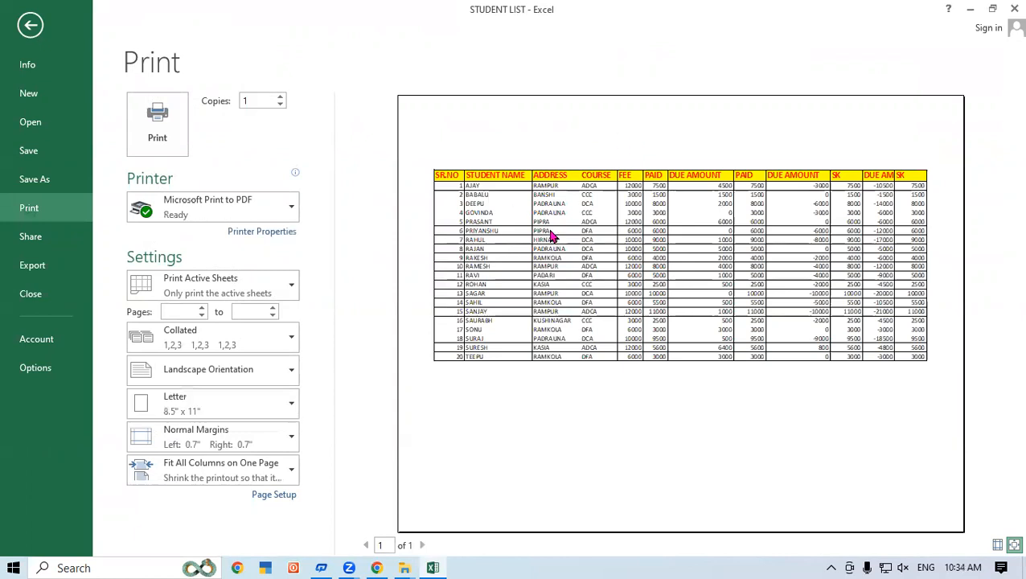
{"action": "left_click", "coordinate": [31, 25]}
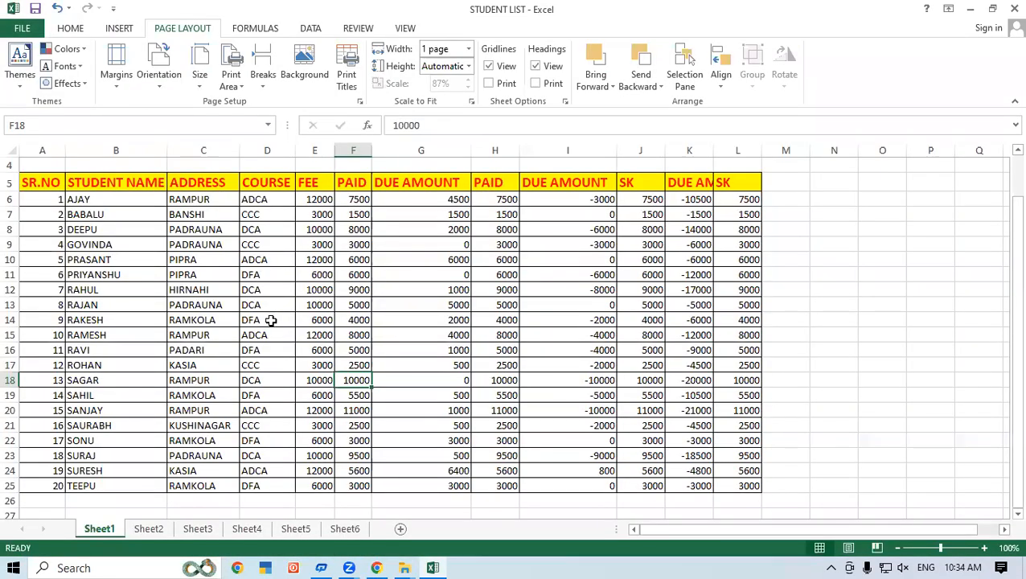
Step: Set the rows of serial numbers 15 to 18 (A20:L23) as the print area of Sheet1
{"action": "left_click_drag", "start_coordinate": [40, 408], "coordinate": [746, 455]}
{"action": "left_click", "coordinate": [230, 84]}
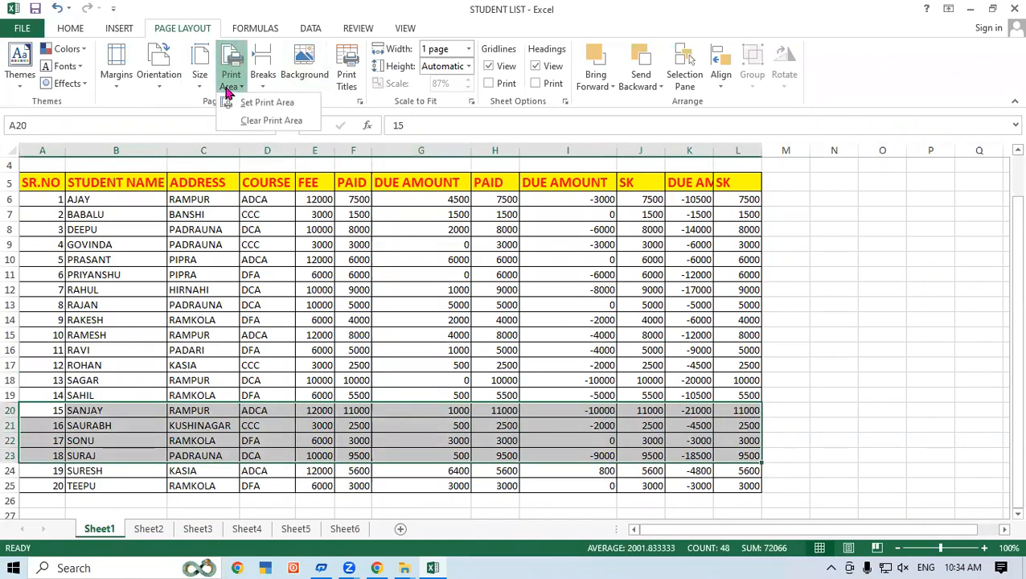
{"action": "left_click", "coordinate": [254, 103]}
{"action": "left_click", "coordinate": [207, 273]}
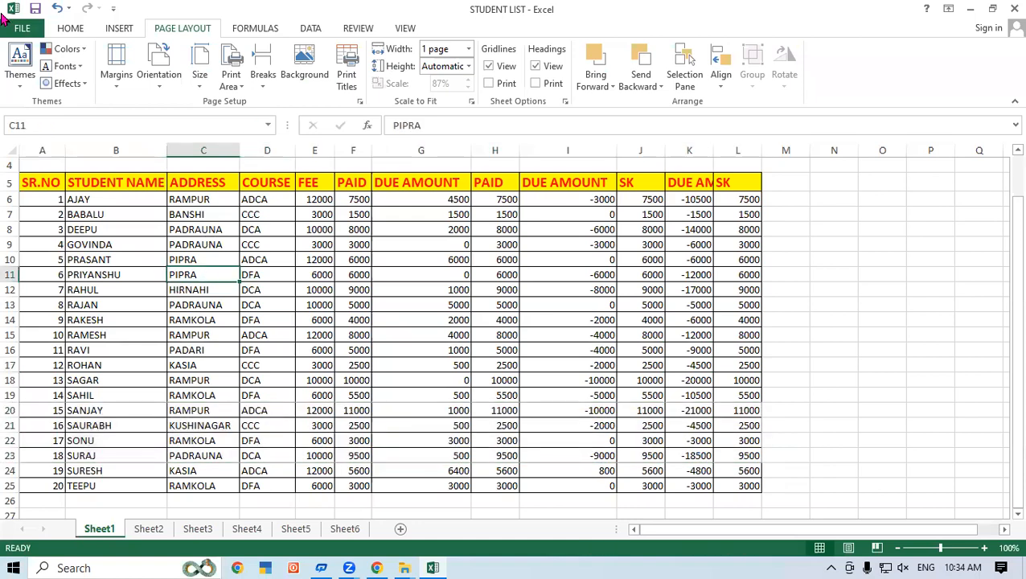
Step: Preview the printout of serial numbers 15 to 18 with the repeated header row and return to the sheet
{"action": "left_click", "coordinate": [23, 28]}
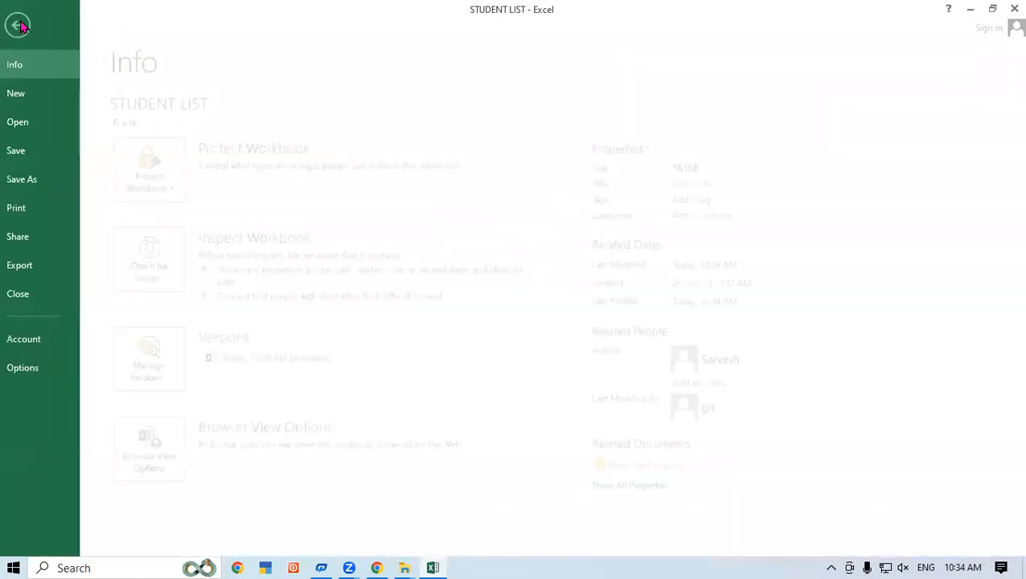
{"action": "left_click", "coordinate": [50, 211]}
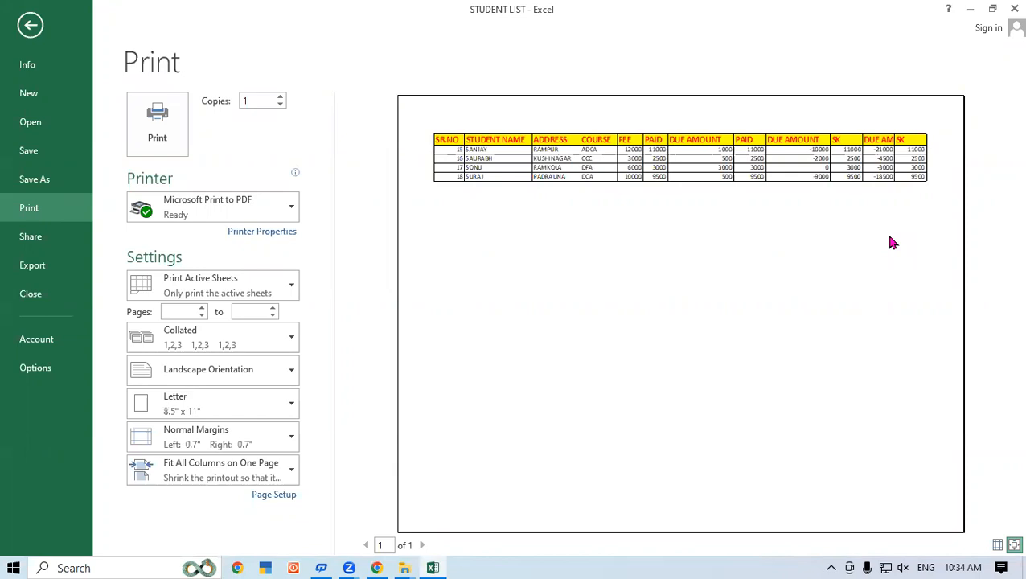
{"action": "left_click", "coordinate": [30, 25]}
{"action": "left_click", "coordinate": [571, 318]}
{"action": "left_click", "coordinate": [273, 333]}
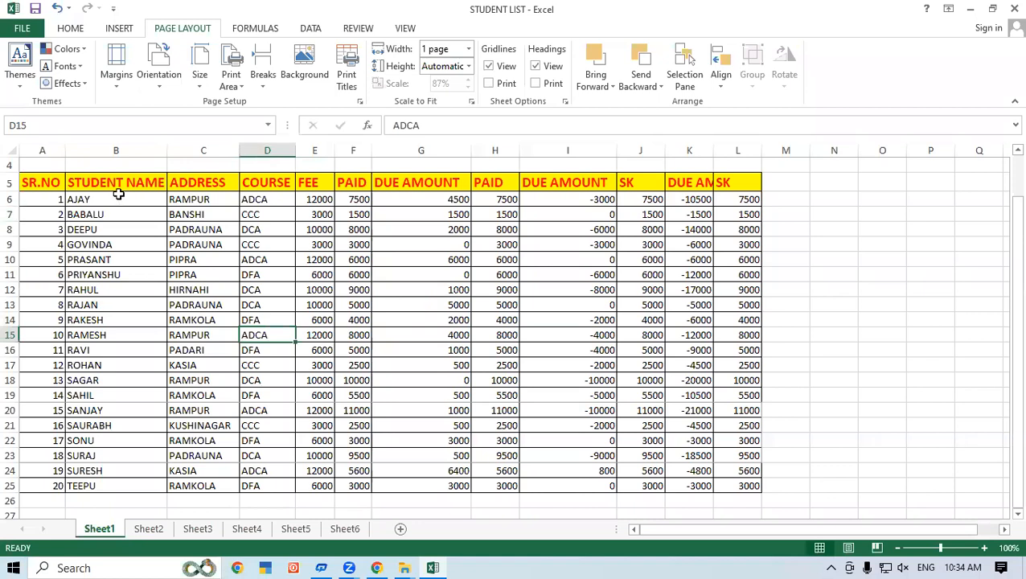
Step: Review the rows to repeat at top in the print titles settings, keeping $5:$5
{"action": "left_click", "coordinate": [328, 246]}
{"action": "left_click", "coordinate": [345, 63]}
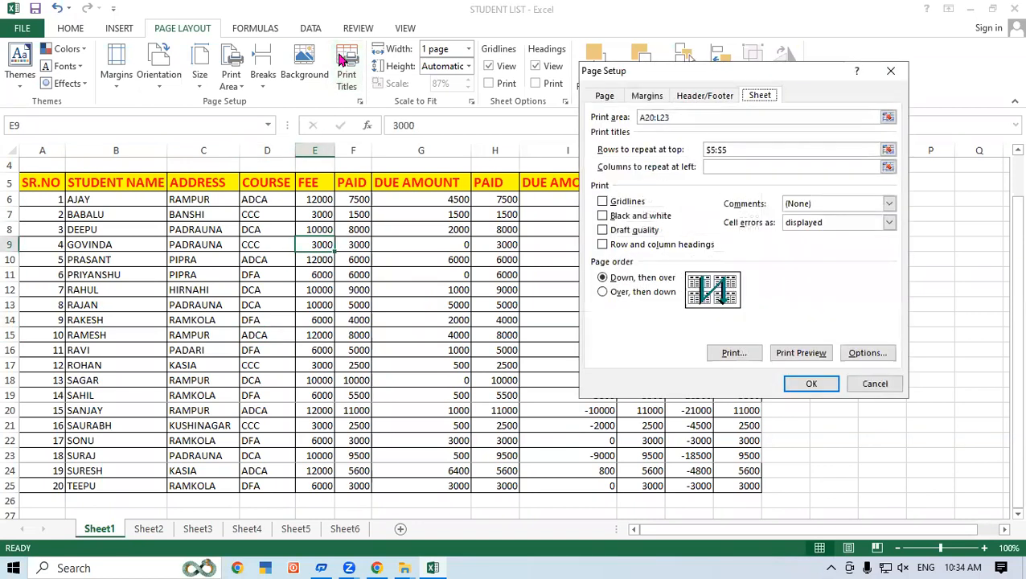
{"action": "left_click", "coordinate": [740, 149]}
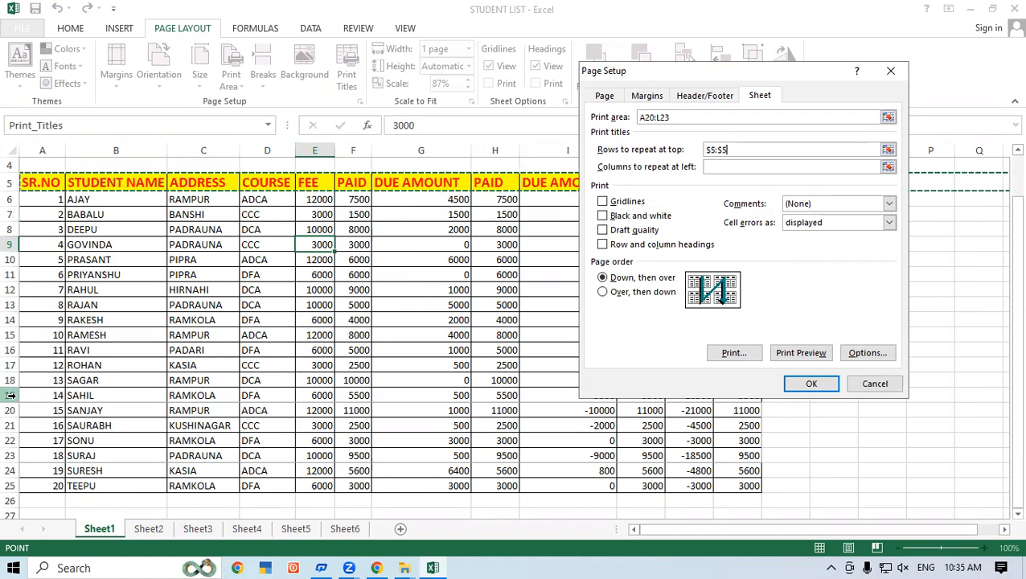
{"action": "left_click", "coordinate": [813, 382]}
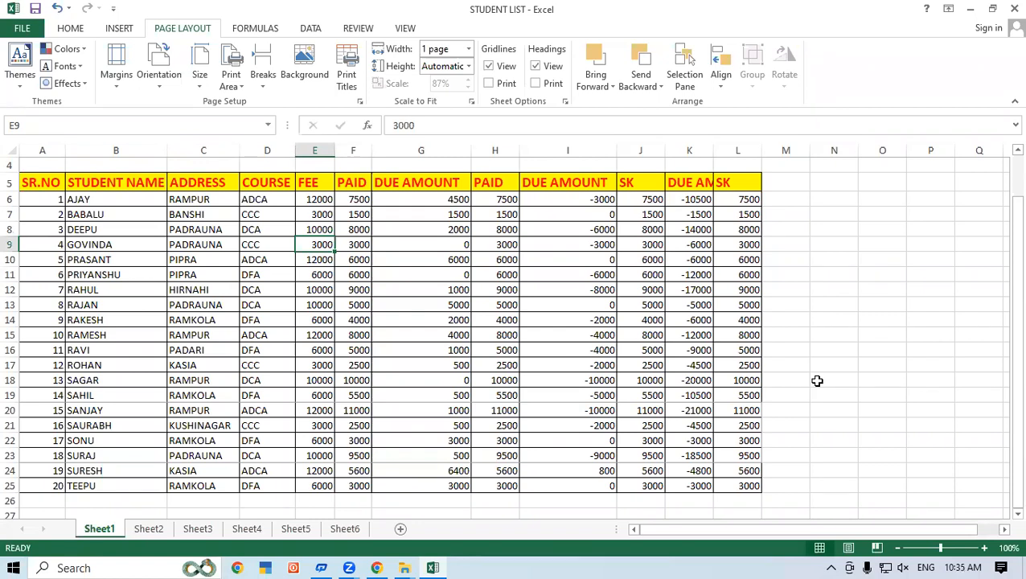
Step: Switch back to the STUDENT LIST workbook in Excel
{"action": "key", "text": "ctrl+p"}
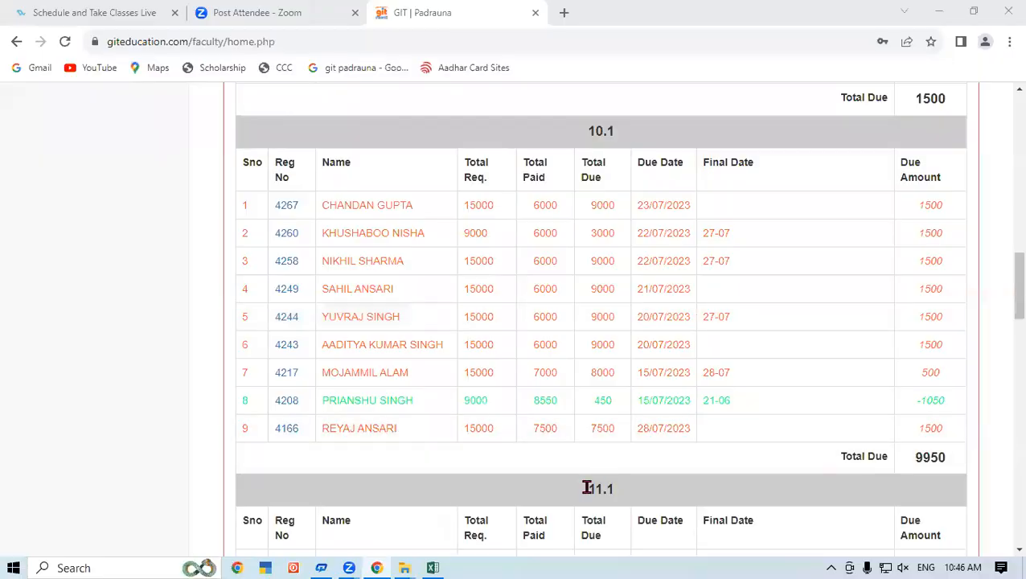
{"action": "left_click", "coordinate": [433, 567]}
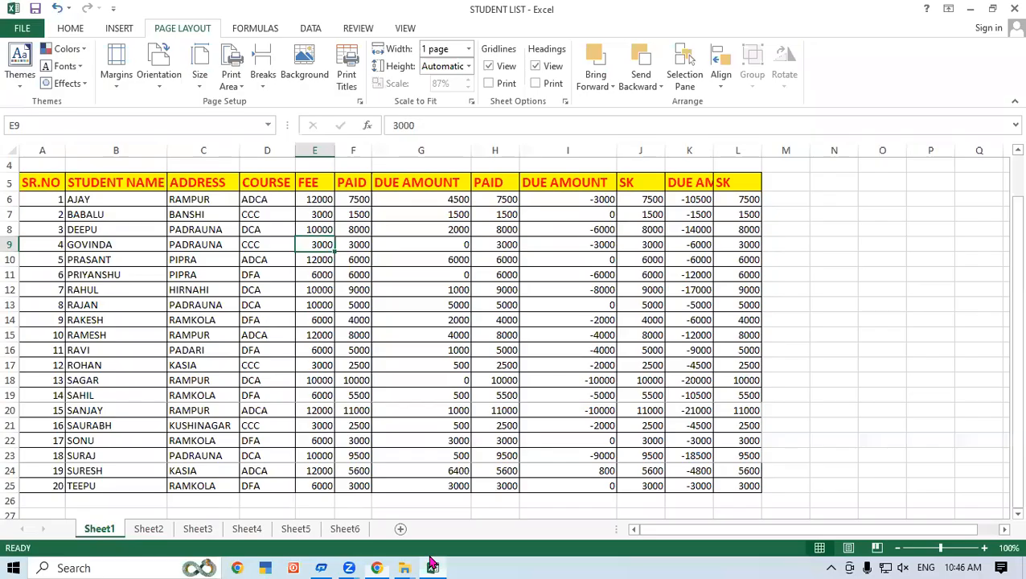
{"action": "left_click", "coordinate": [314, 275]}
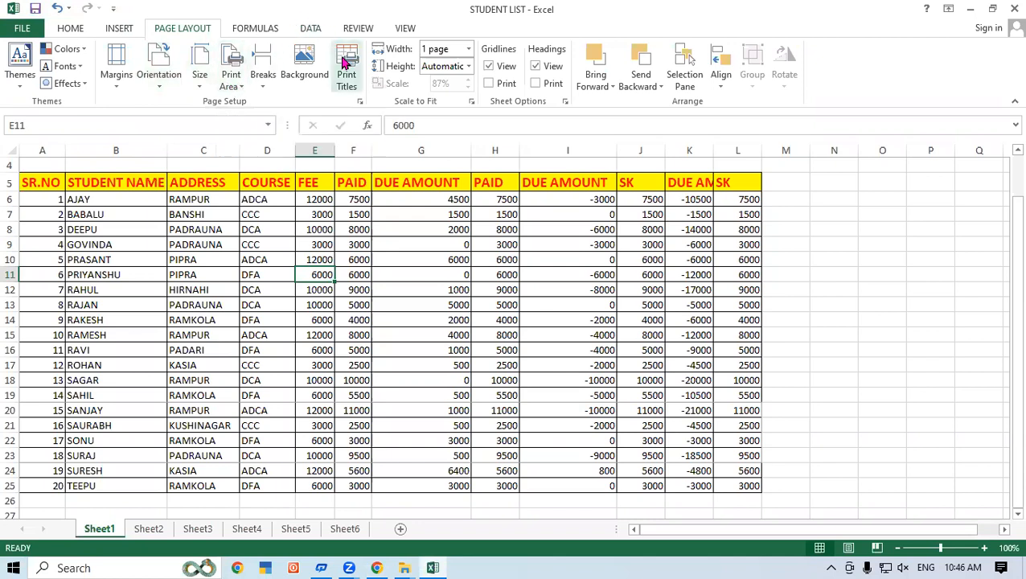
{"action": "left_click", "coordinate": [487, 246]}
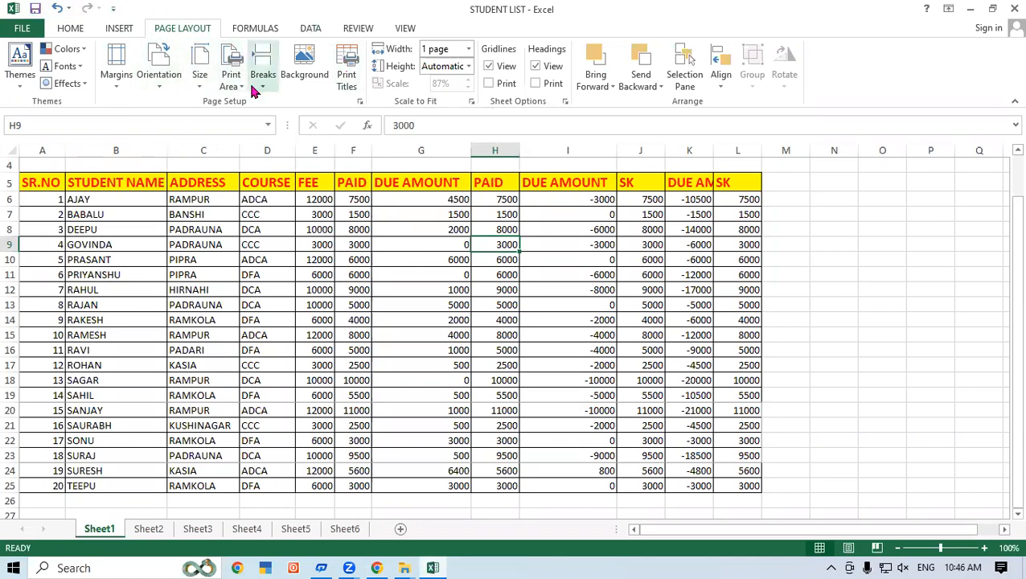
Step: Insert a page break above row 16, the row of serial number 11
{"action": "left_click", "coordinate": [187, 362]}
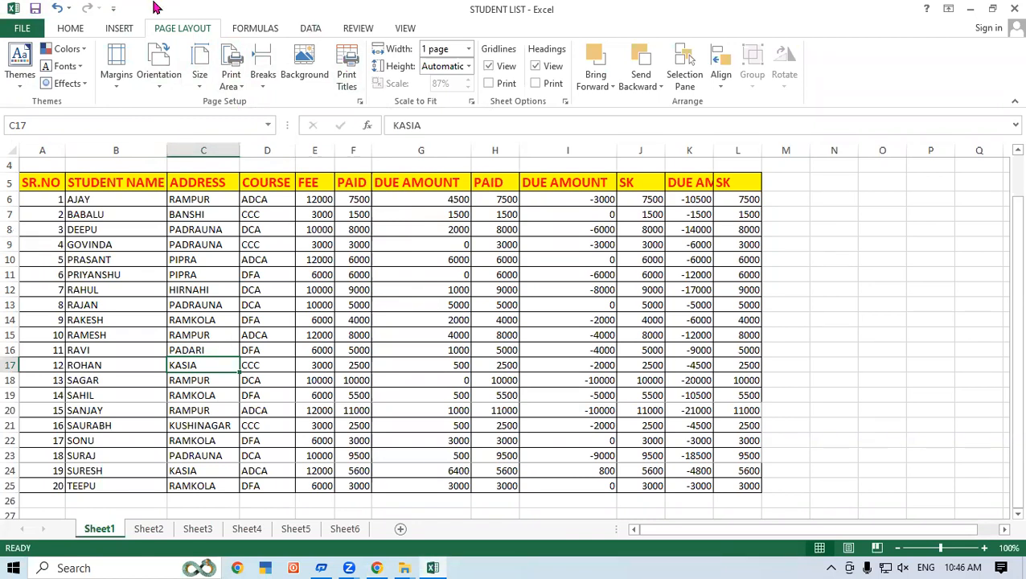
{"action": "left_click", "coordinate": [8, 343]}
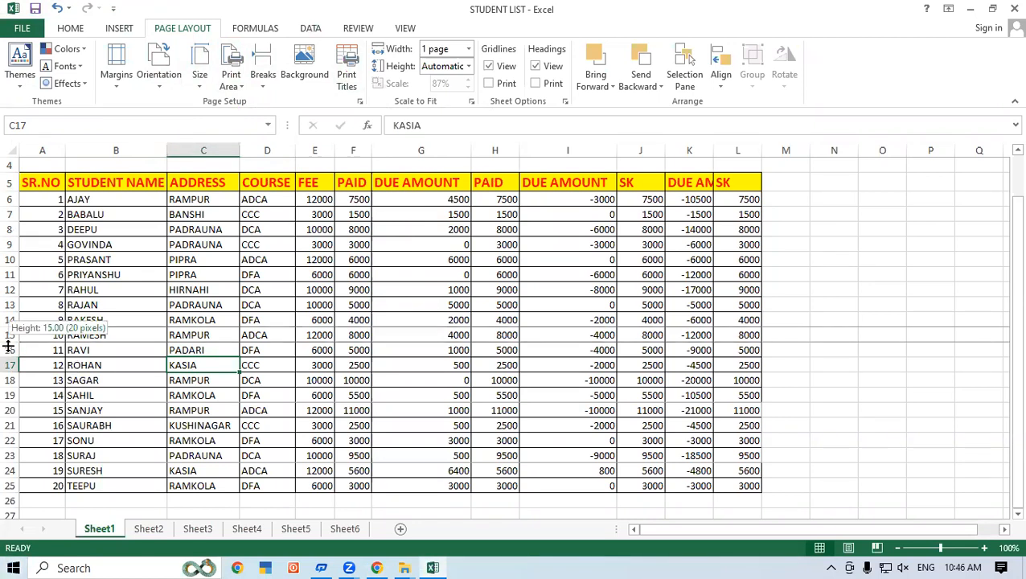
{"action": "left_click", "coordinate": [8, 350]}
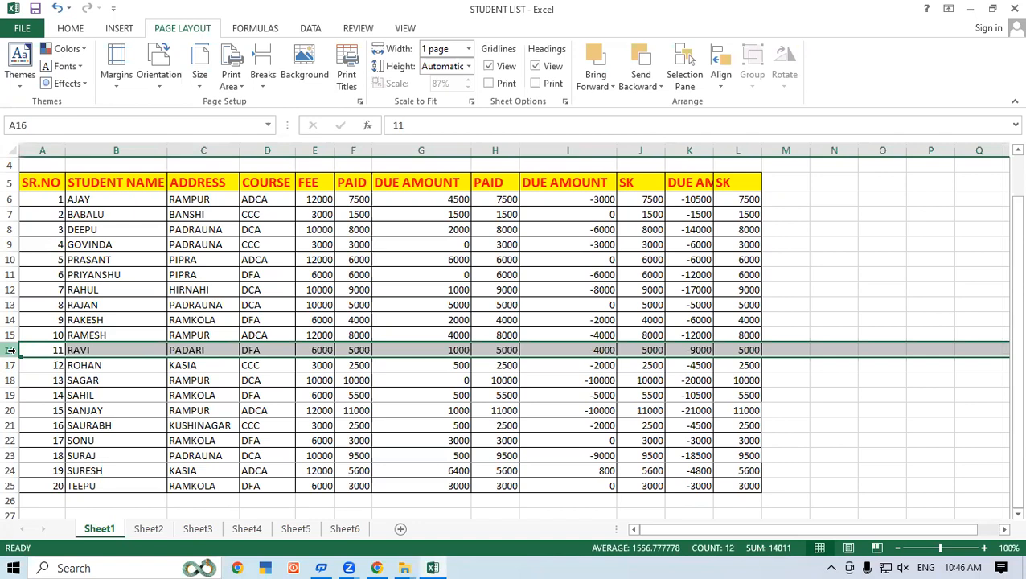
{"action": "left_click", "coordinate": [263, 69]}
{"action": "left_click", "coordinate": [297, 106]}
{"action": "left_click", "coordinate": [229, 426]}
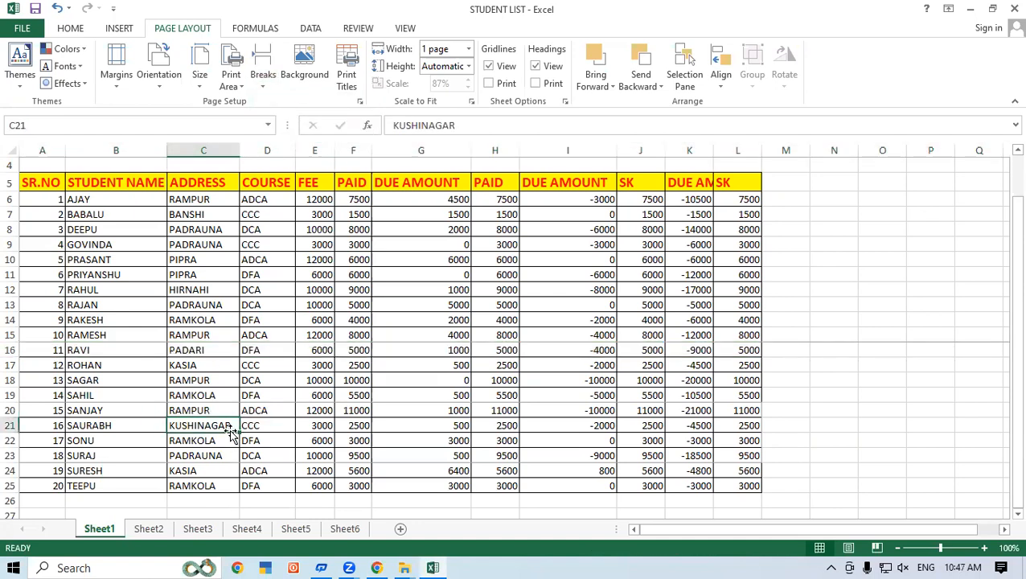
Step: Check the print preview of Sheet1, return to the sheet and clear its print area
{"action": "left_click", "coordinate": [21, 27]}
{"action": "left_click", "coordinate": [32, 209]}
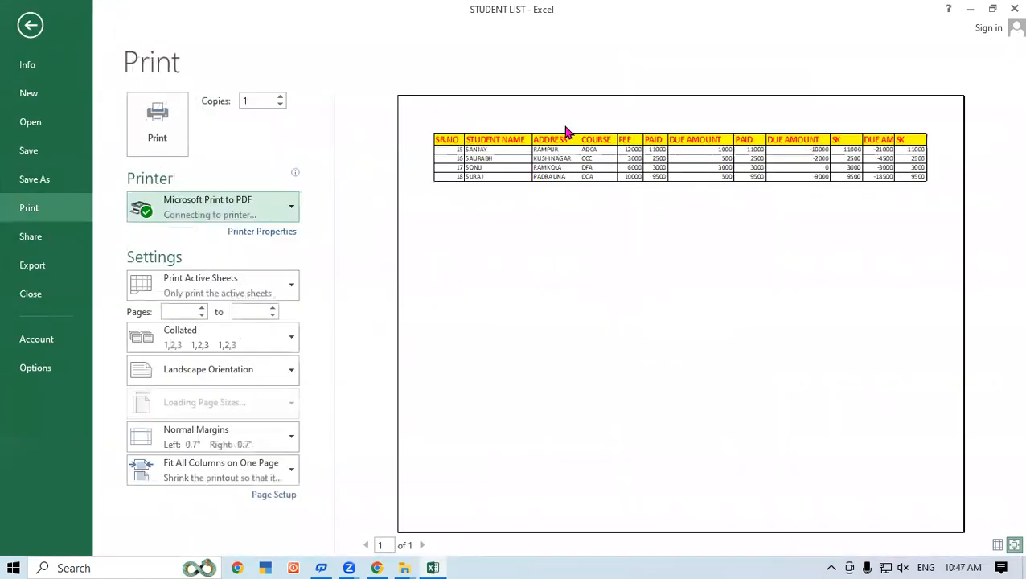
{"action": "left_click", "coordinate": [30, 25]}
{"action": "left_click", "coordinate": [231, 77]}
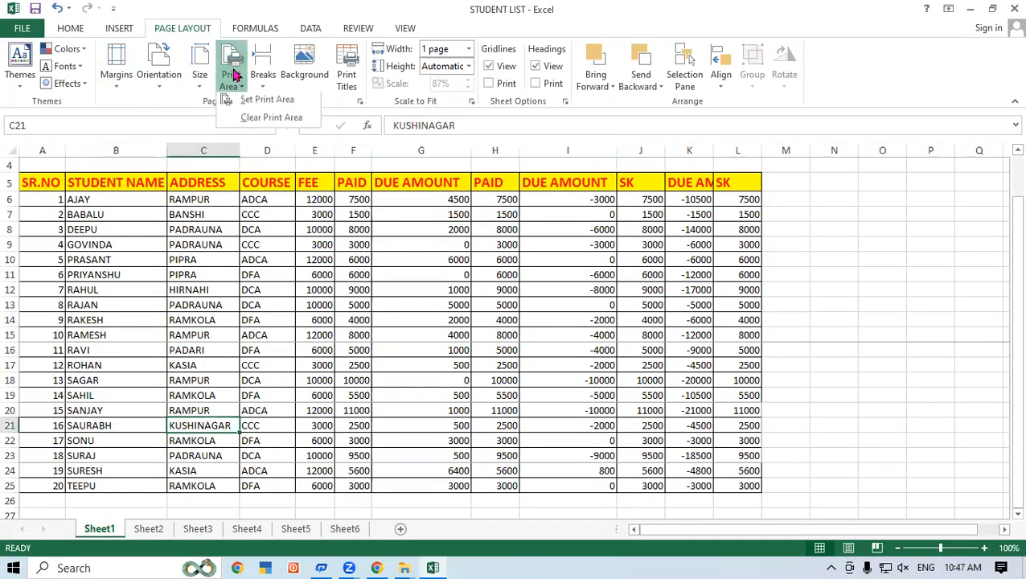
{"action": "left_click", "coordinate": [265, 121]}
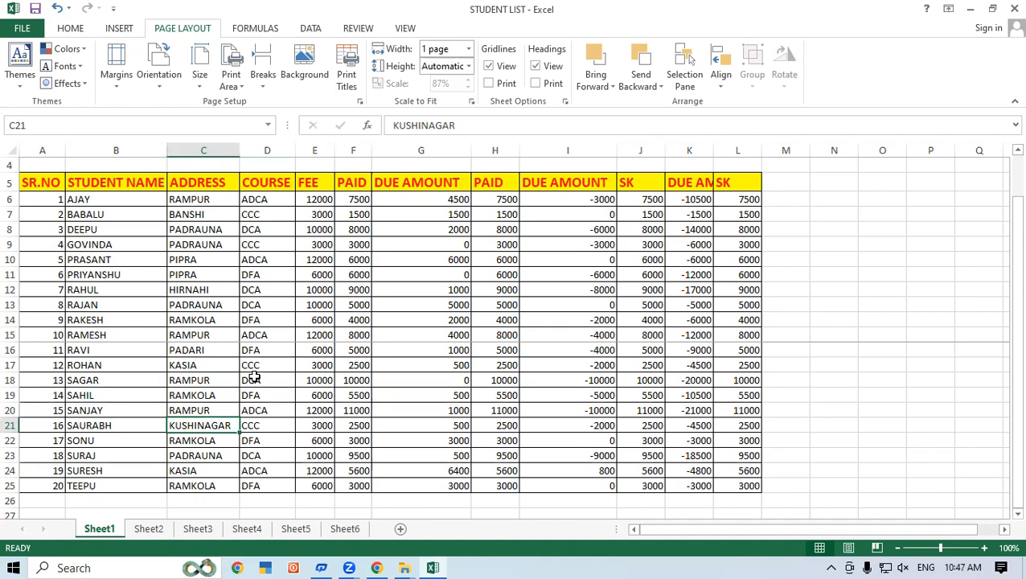
Step: Preview both printed pages of the full student list divided by the page break and return to the sheet
{"action": "left_click", "coordinate": [22, 29]}
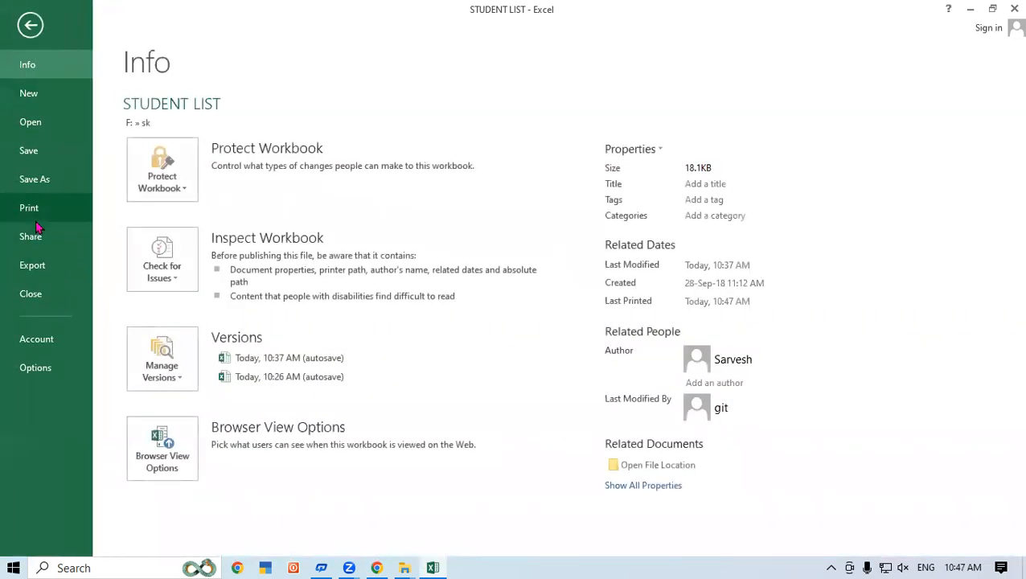
{"action": "left_click", "coordinate": [40, 214]}
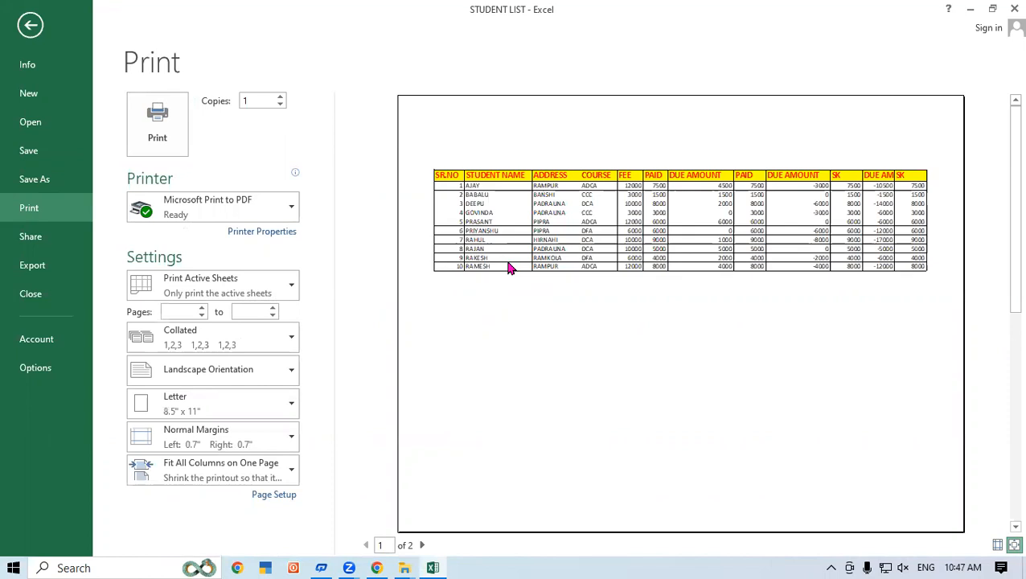
{"action": "scroll", "coordinate": [507, 267], "scroll_direction": "down", "scroll_amount": 1}
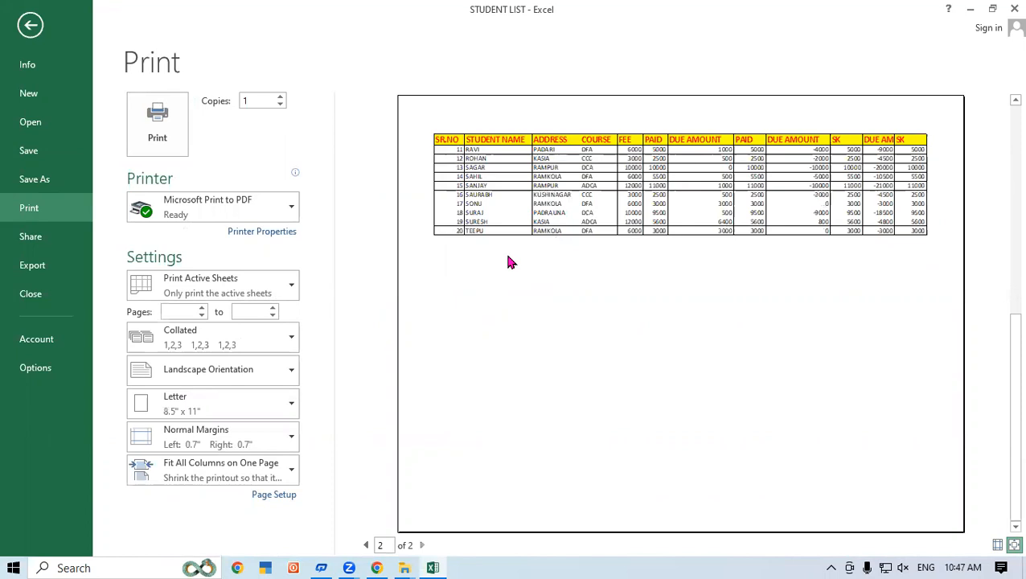
{"action": "scroll", "coordinate": [507, 262], "scroll_direction": "up", "scroll_amount": 1}
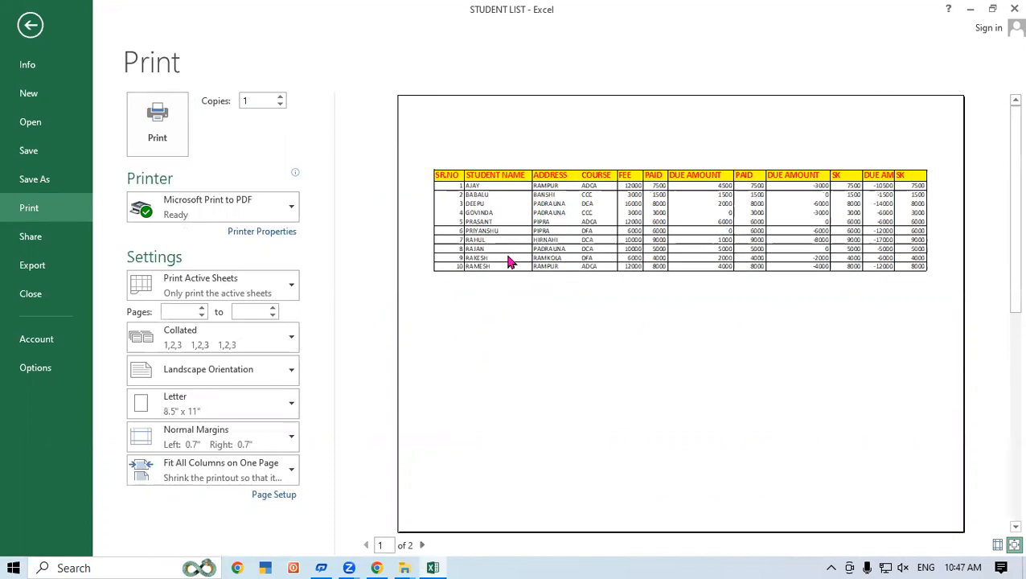
{"action": "scroll", "coordinate": [508, 262], "scroll_direction": "down", "scroll_amount": 1}
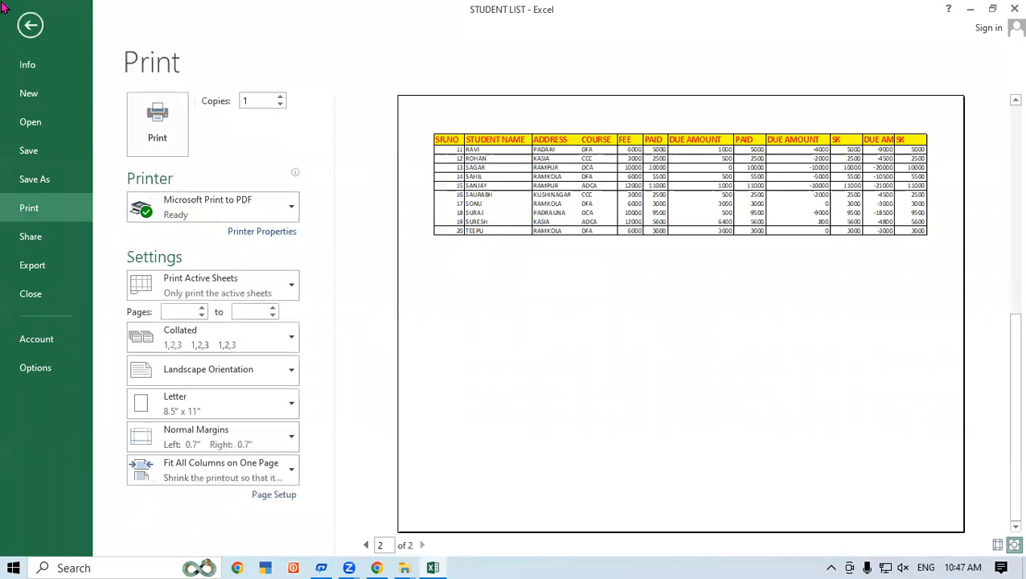
{"action": "left_click", "coordinate": [31, 25]}
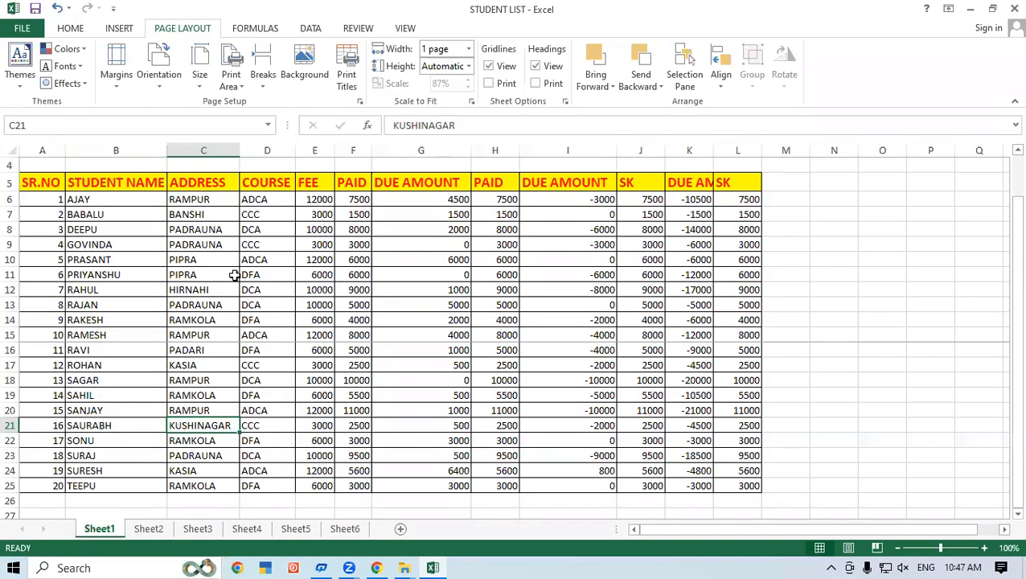
Step: Reset all page breaks in Sheet1
{"action": "left_click", "coordinate": [100, 365]}
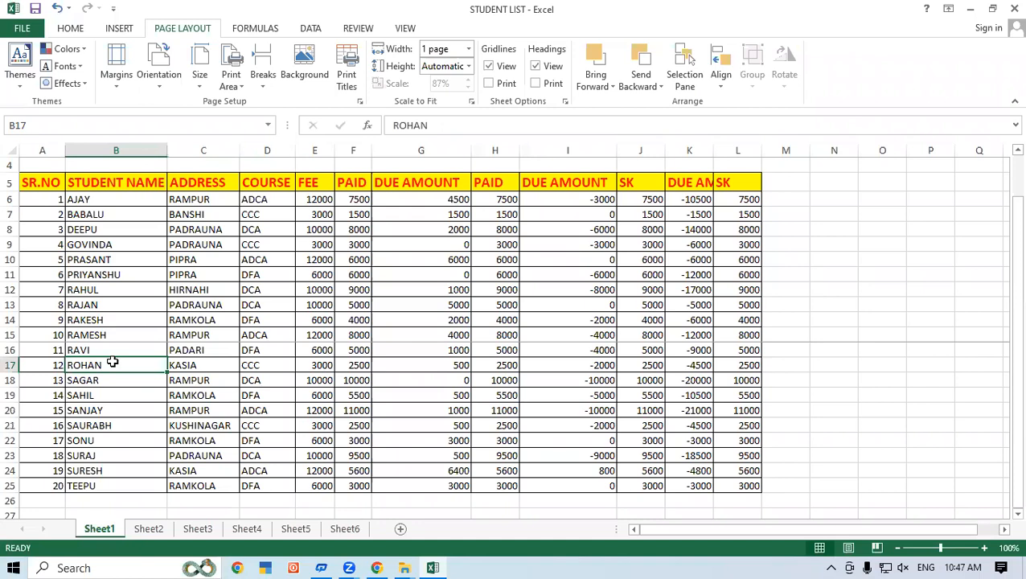
{"action": "left_click", "coordinate": [236, 82]}
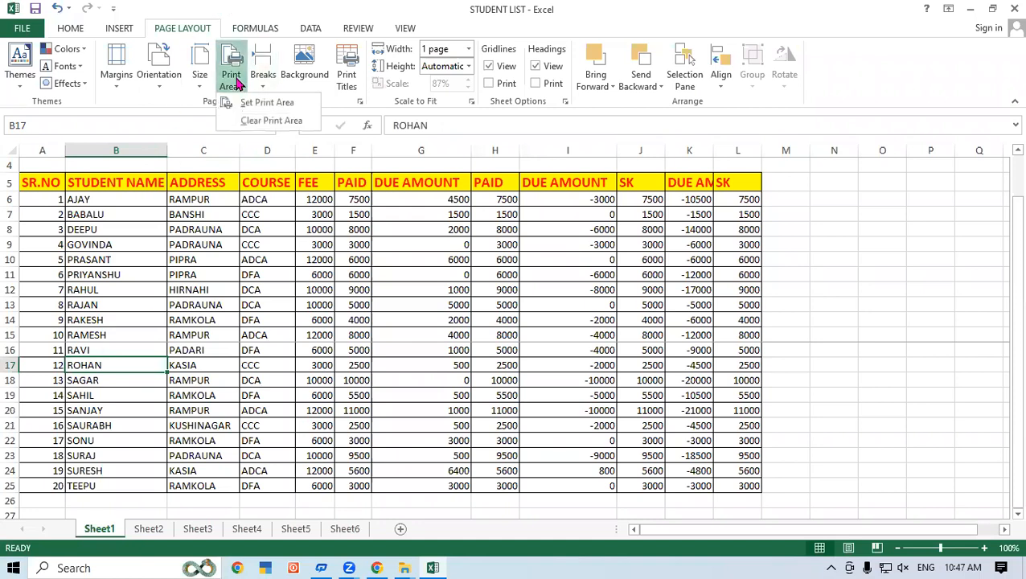
{"action": "left_click", "coordinate": [263, 76]}
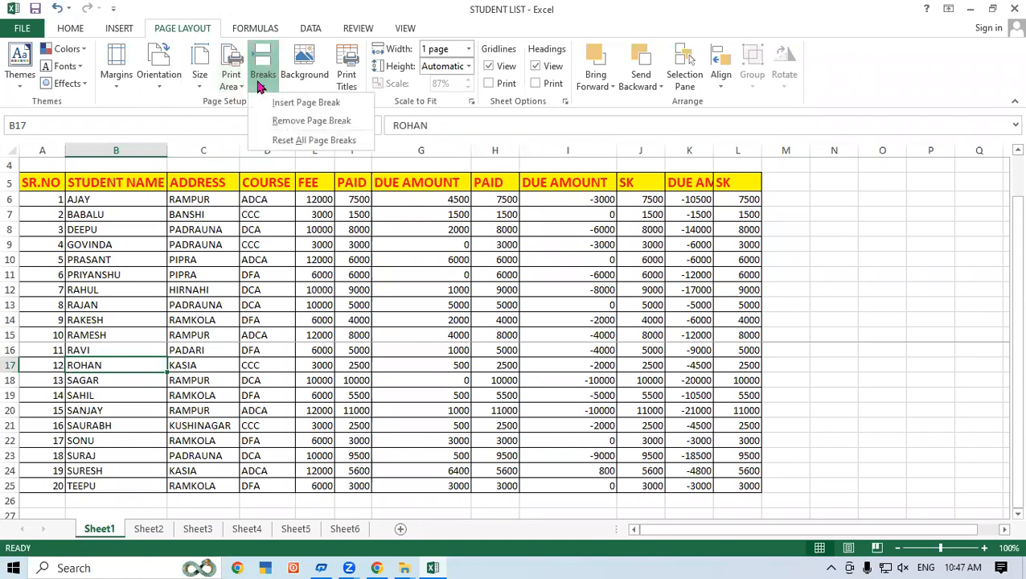
{"action": "left_click", "coordinate": [281, 141]}
{"action": "left_click", "coordinate": [197, 408]}
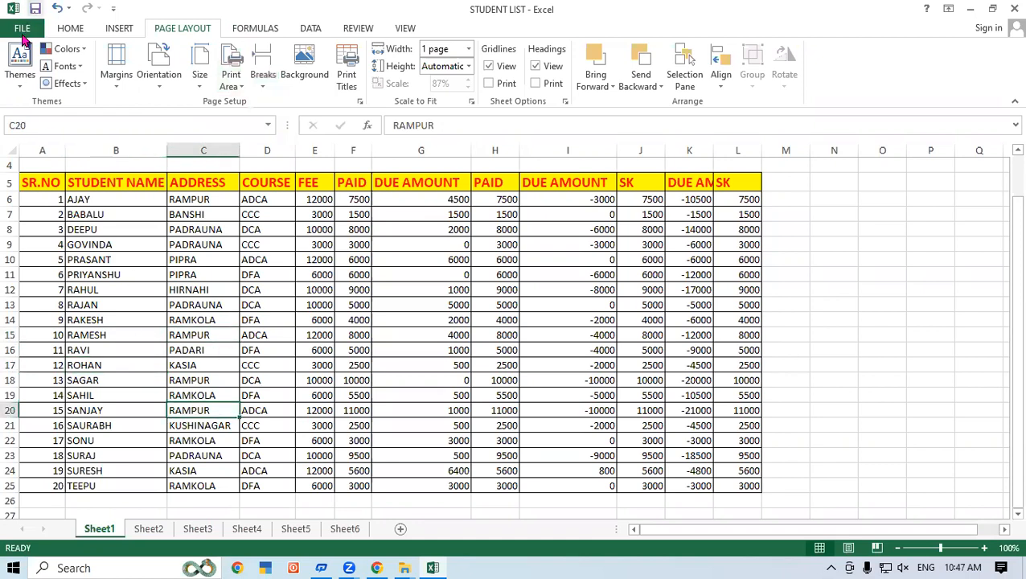
Step: Preview the printout of the student list without the manual page break and return to the sheet
{"action": "left_click", "coordinate": [22, 28]}
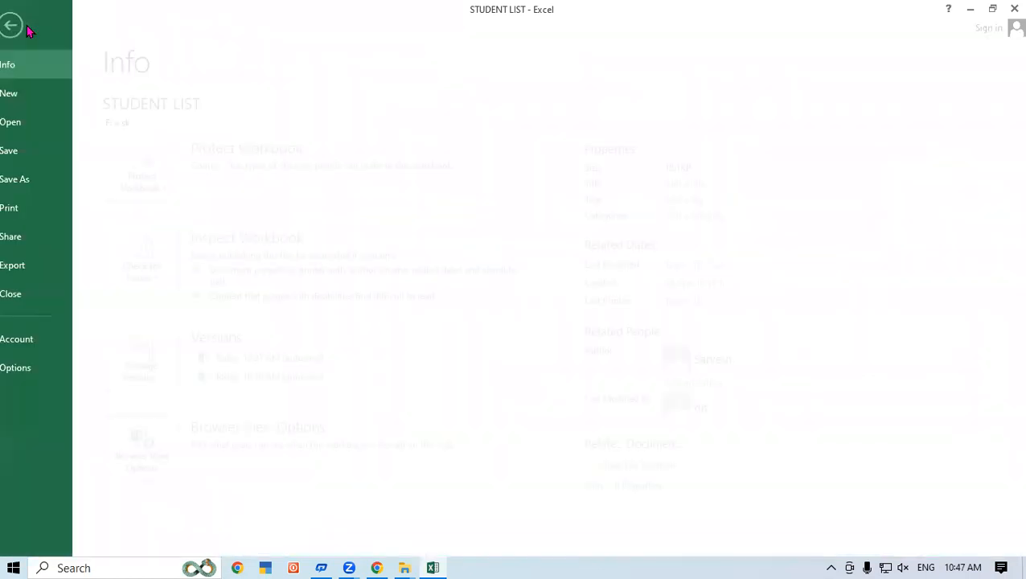
{"action": "left_click", "coordinate": [32, 212]}
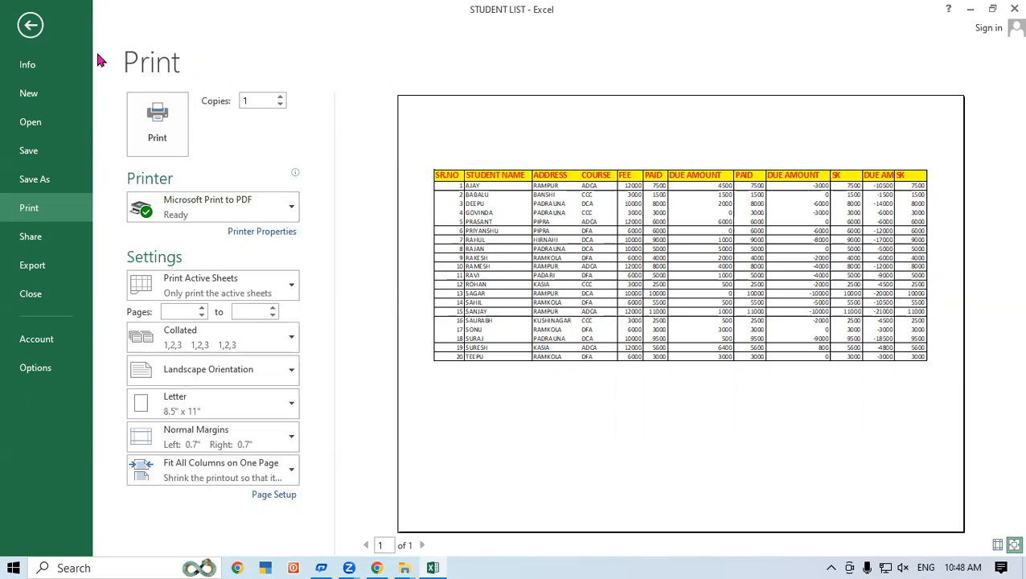
{"action": "left_click", "coordinate": [34, 35]}
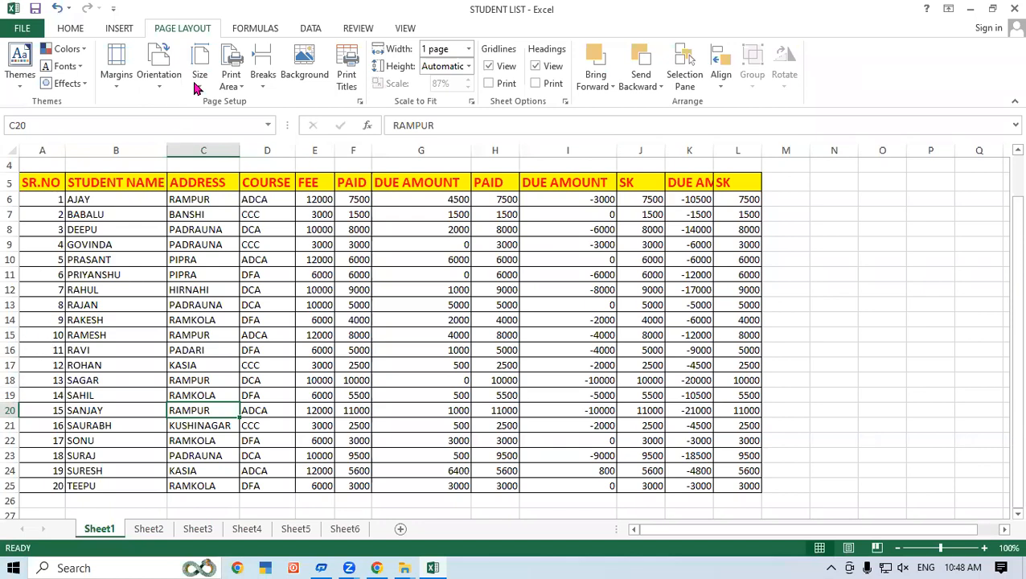
{"action": "left_click", "coordinate": [271, 91]}
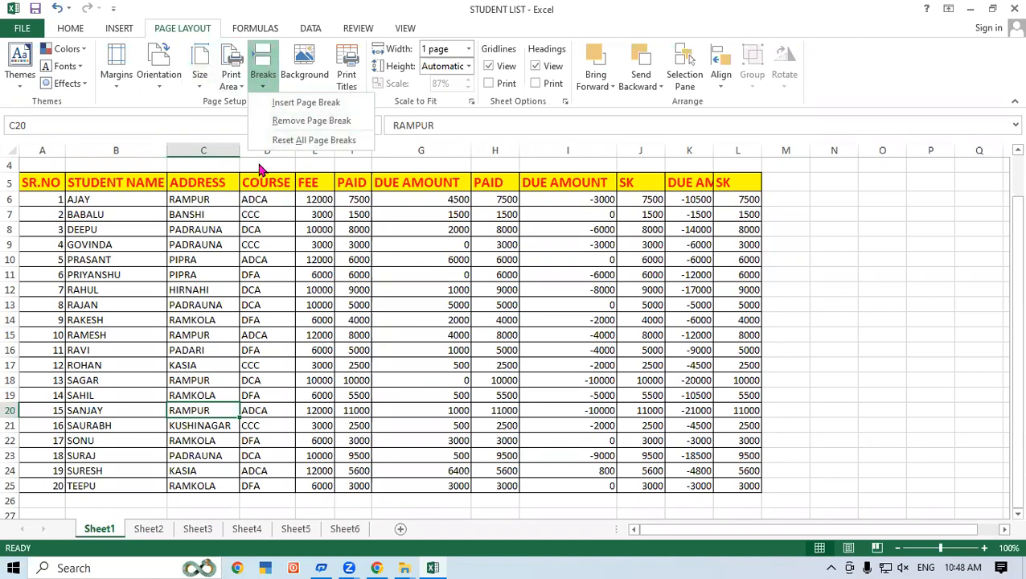
{"action": "left_click", "coordinate": [778, 256]}
{"action": "left_click", "coordinate": [832, 229]}
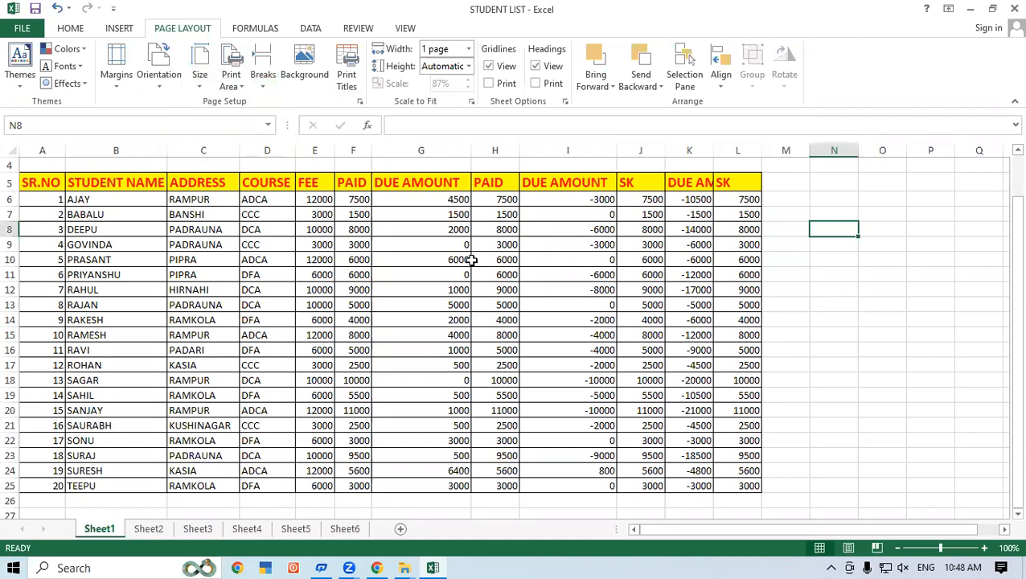
Step: Set the printout's scale-to-fit width to Automatic
{"action": "left_click", "coordinate": [396, 301]}
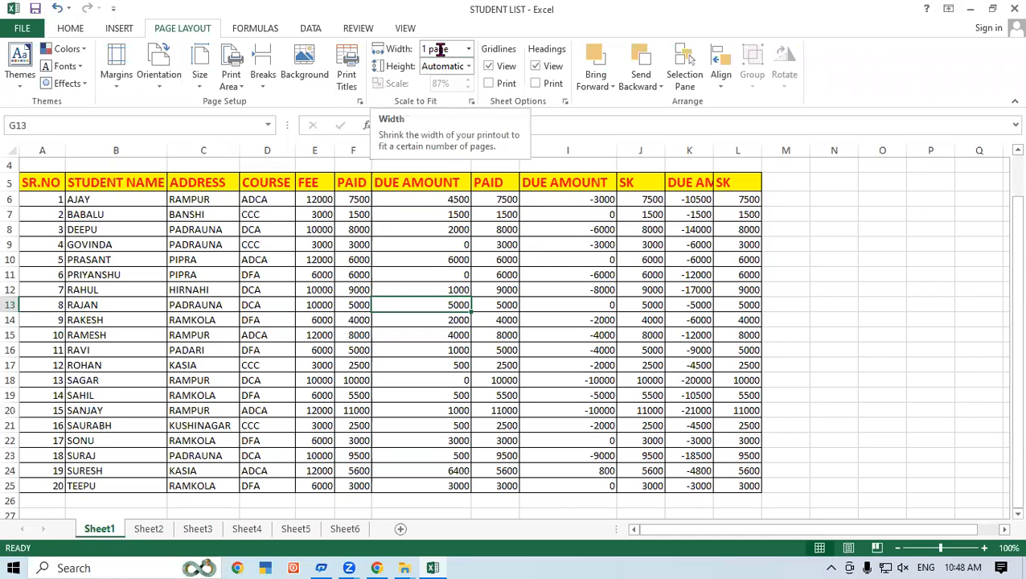
{"action": "left_click", "coordinate": [468, 49]}
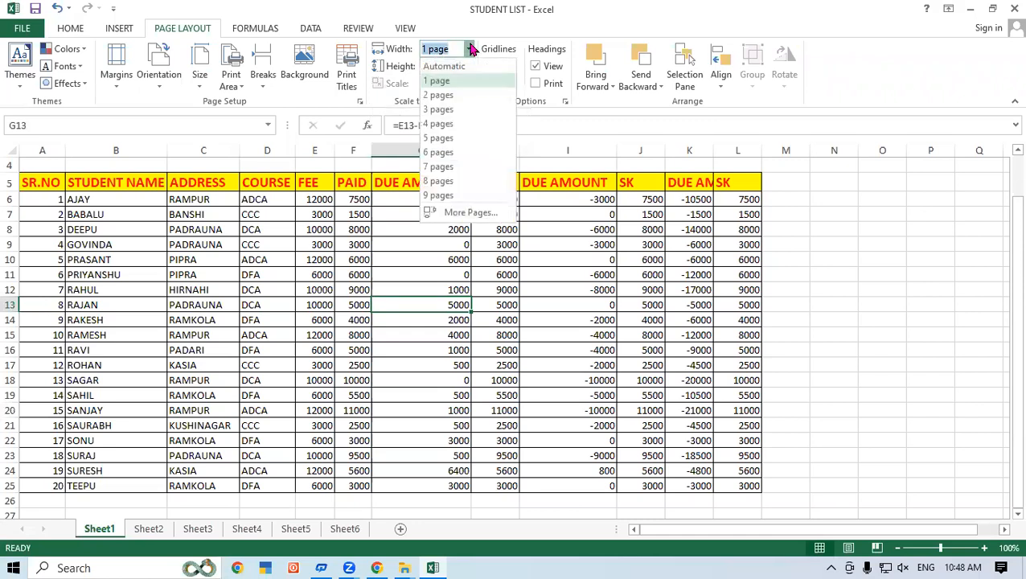
{"action": "left_click", "coordinate": [457, 70]}
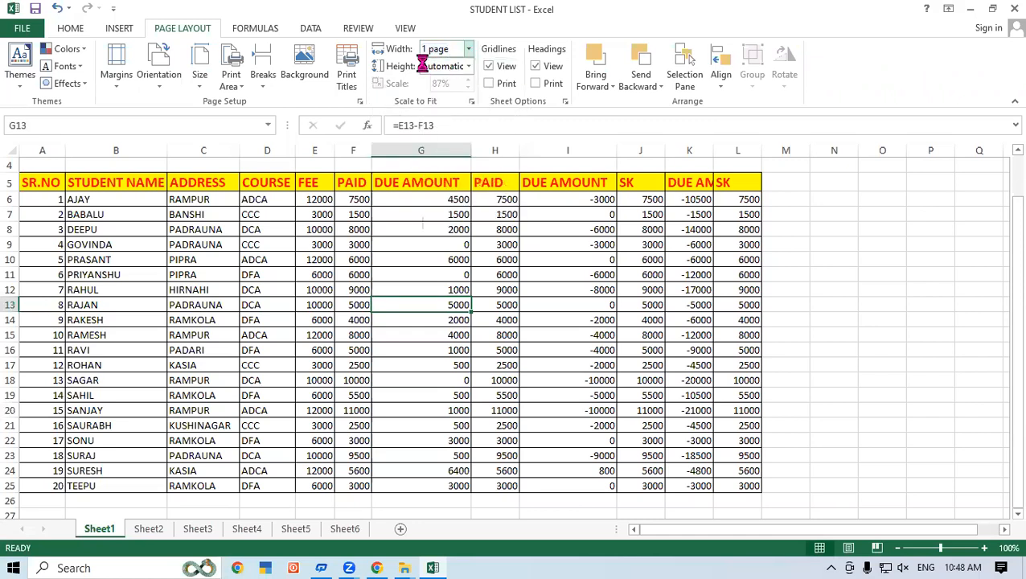
Step: Examine the available page height, orientation and page width choices for the printout
{"action": "left_click", "coordinate": [469, 68]}
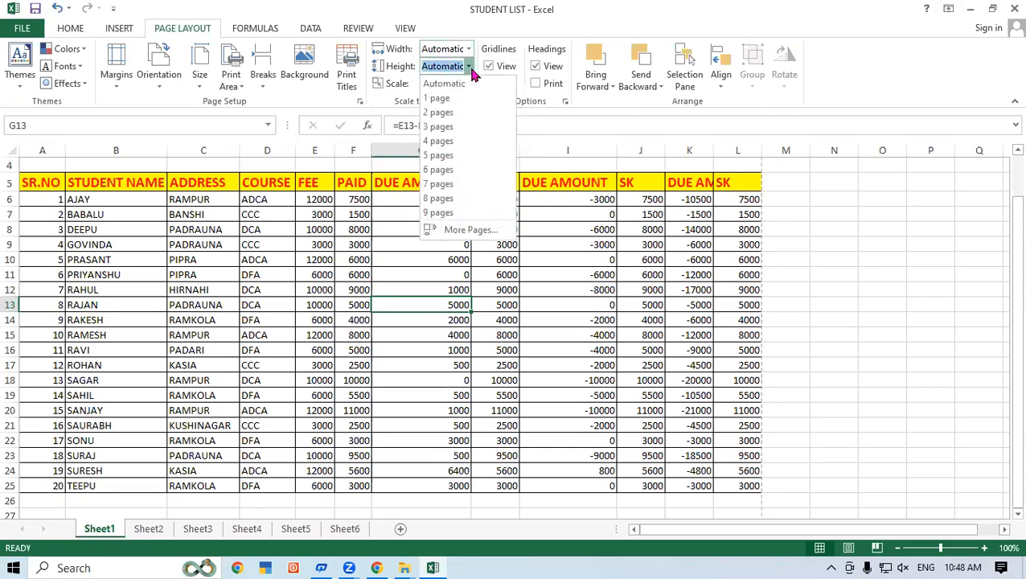
{"action": "left_click", "coordinate": [166, 359]}
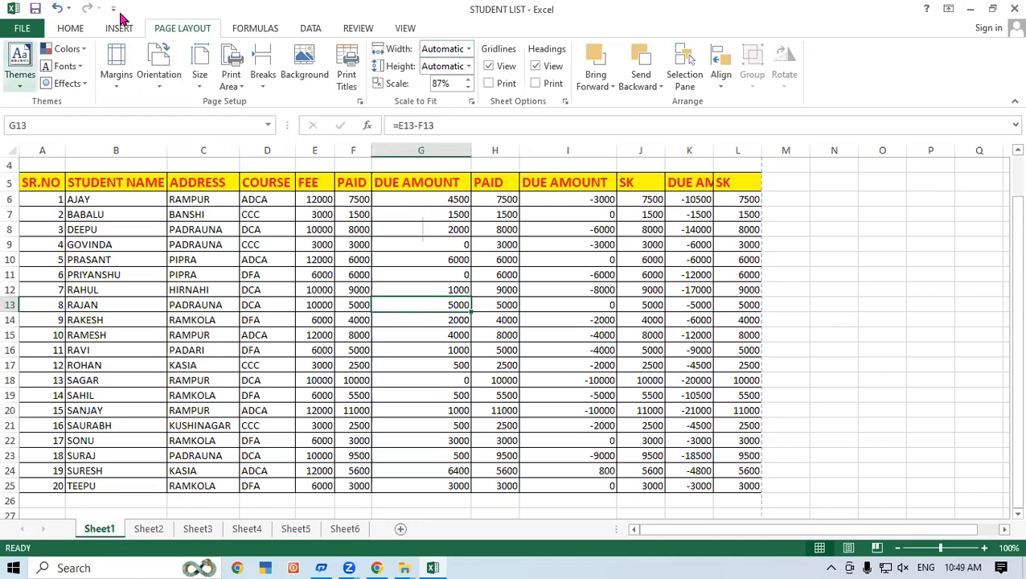
{"action": "left_click", "coordinate": [469, 68]}
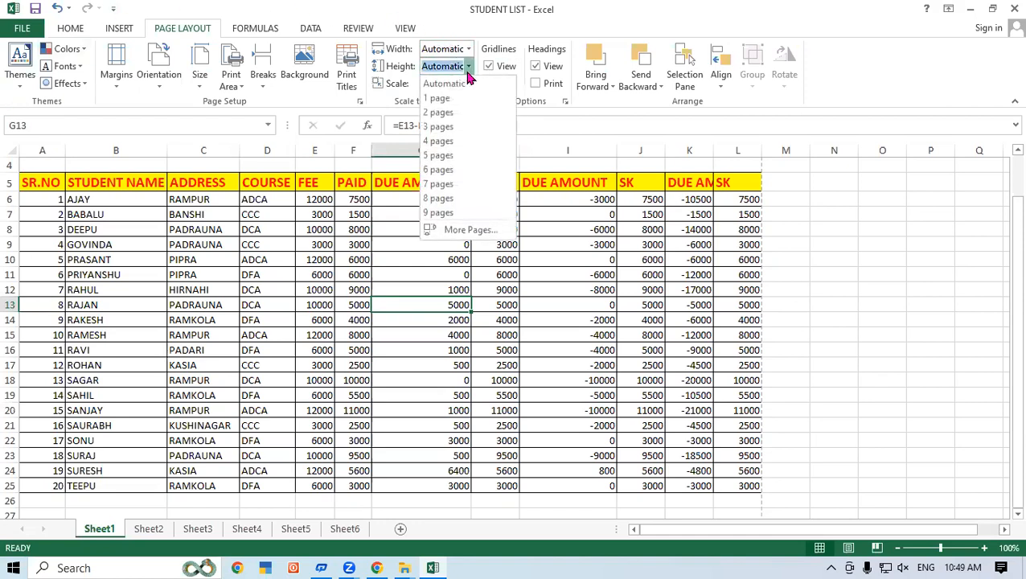
{"action": "left_click", "coordinate": [189, 261]}
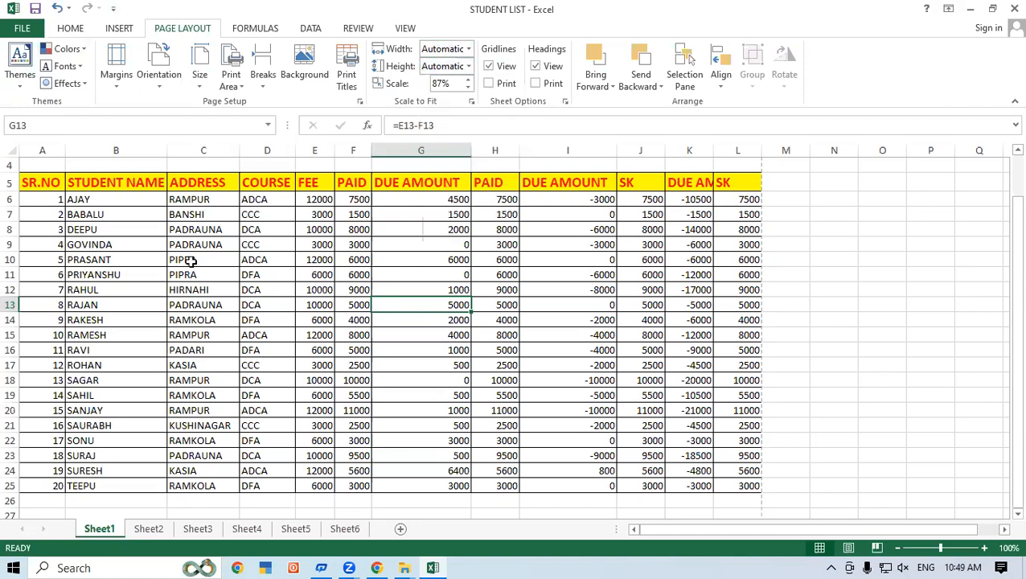
{"action": "left_click", "coordinate": [147, 88]}
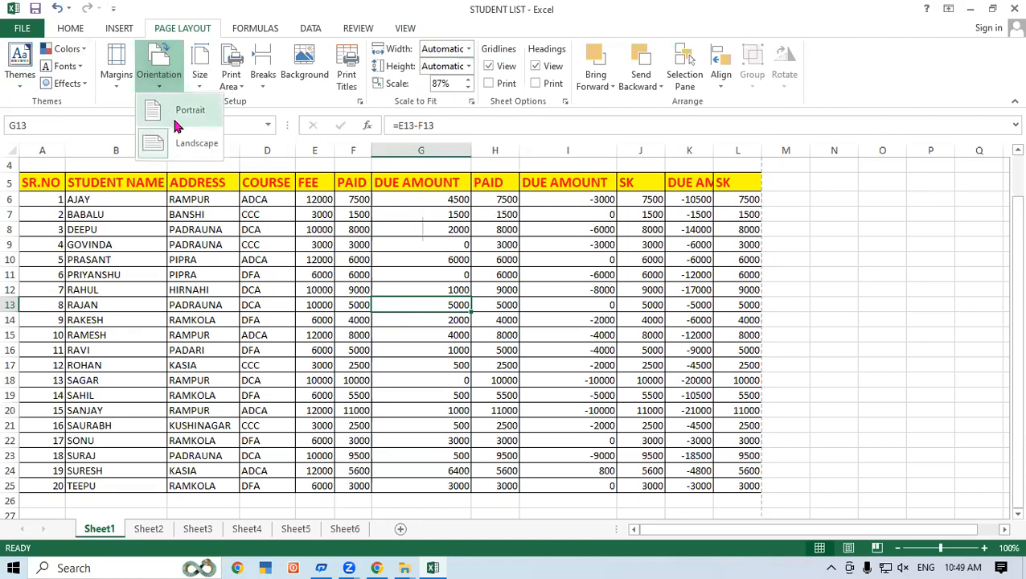
{"action": "left_click", "coordinate": [299, 315]}
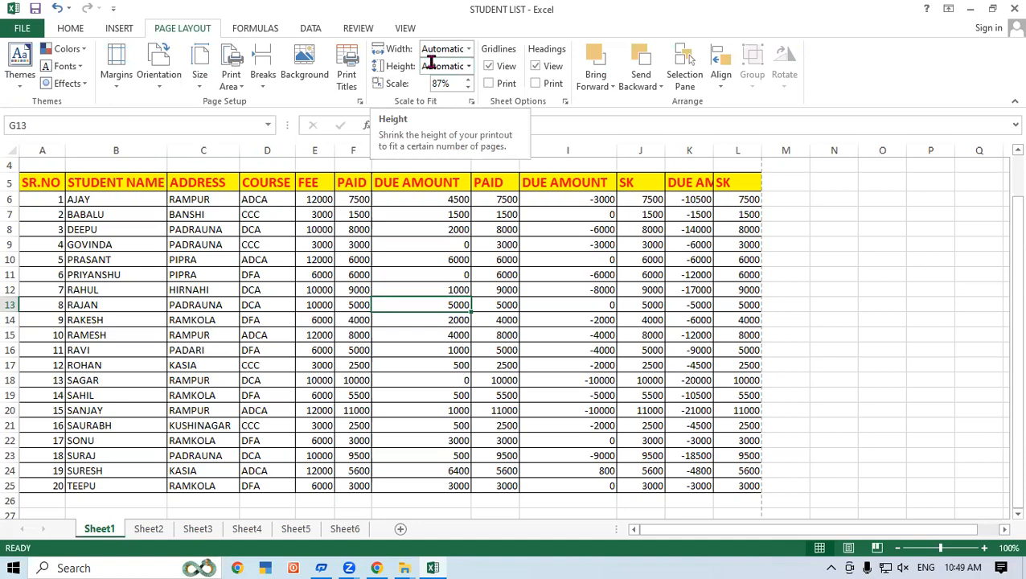
{"action": "left_click", "coordinate": [470, 50]}
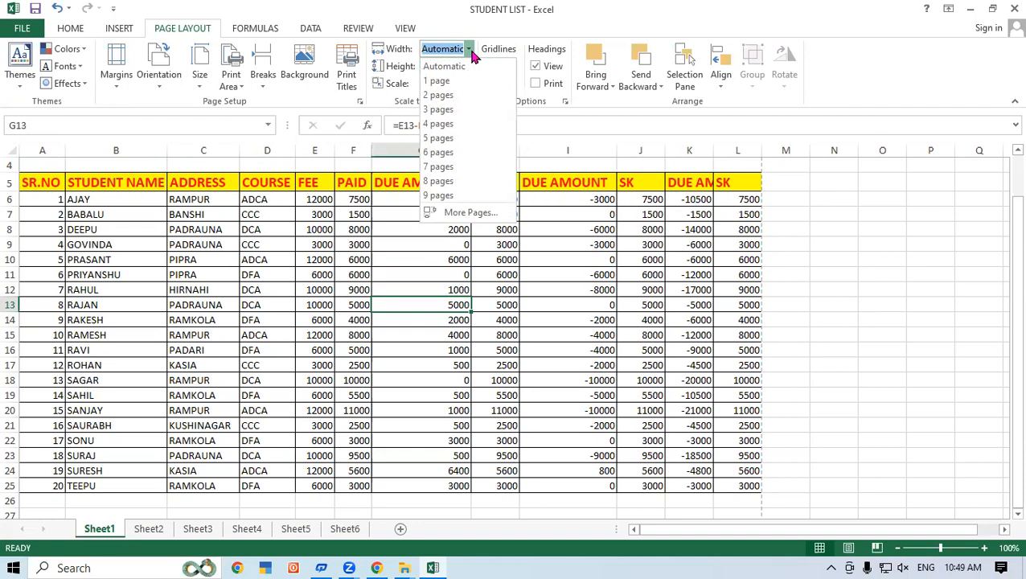
{"action": "left_click", "coordinate": [451, 314]}
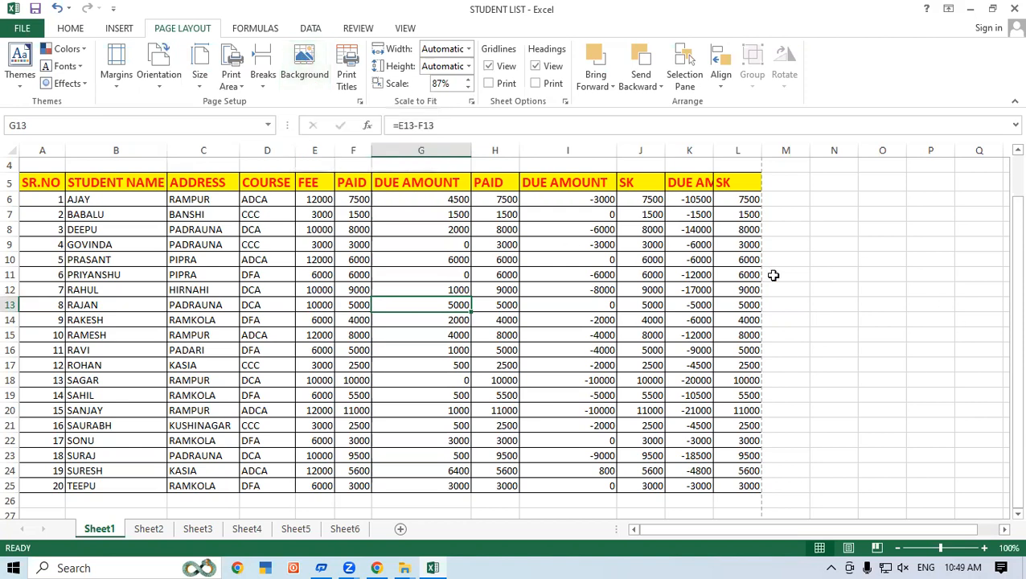
Step: Set the picture "ram ji image1223" from the Pictures folder as Sheet1's background and delete that background again
{"action": "left_click", "coordinate": [834, 274]}
{"action": "left_click", "coordinate": [304, 71]}
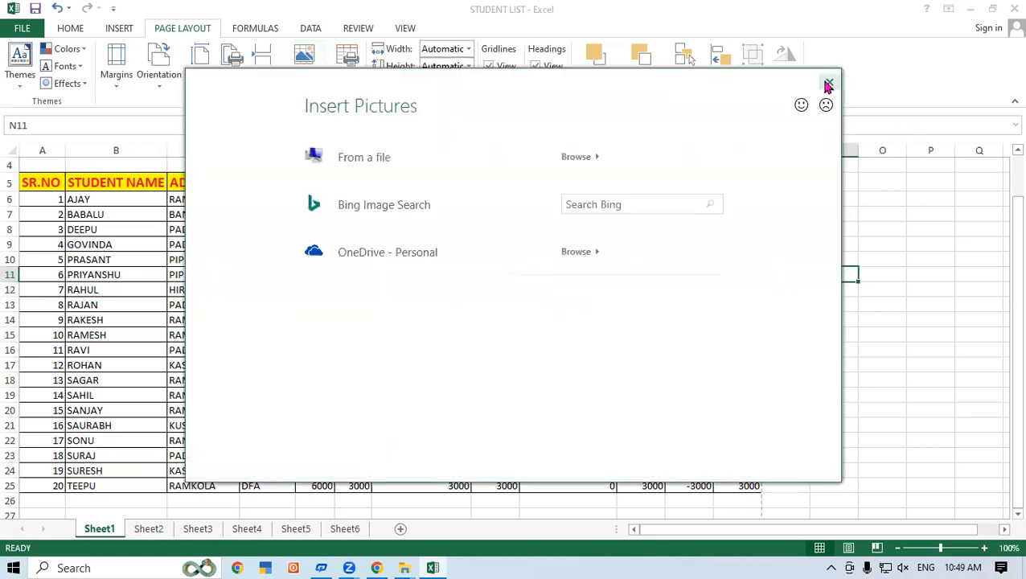
{"action": "left_click", "coordinate": [825, 101]}
{"action": "left_click", "coordinate": [304, 71]}
{"action": "left_click", "coordinate": [569, 160]}
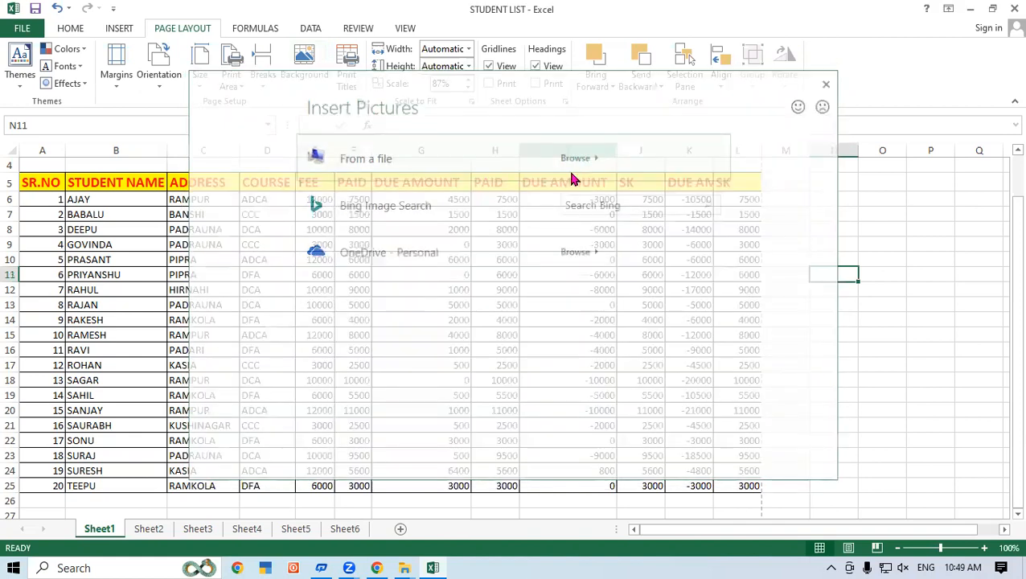
{"action": "left_click_drag", "start_coordinate": [460, 123], "coordinate": [468, 269]}
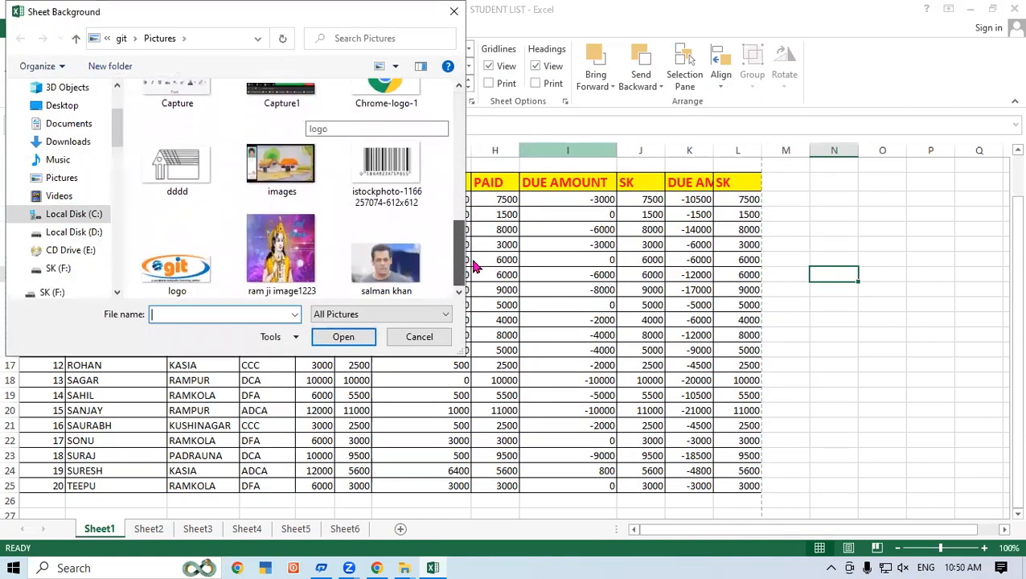
{"action": "left_click", "coordinate": [281, 249]}
{"action": "left_click", "coordinate": [351, 341]}
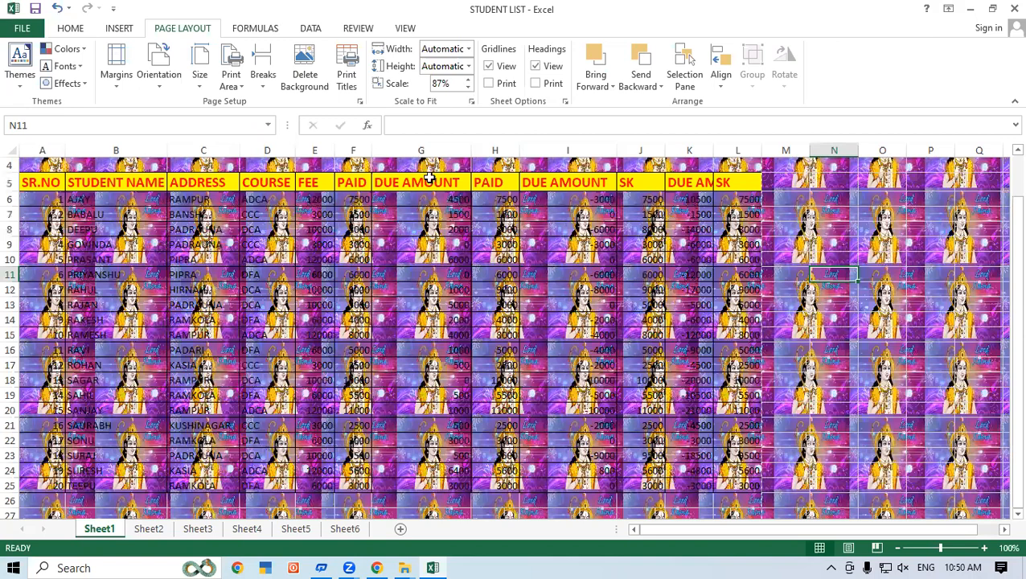
{"action": "left_click", "coordinate": [311, 69]}
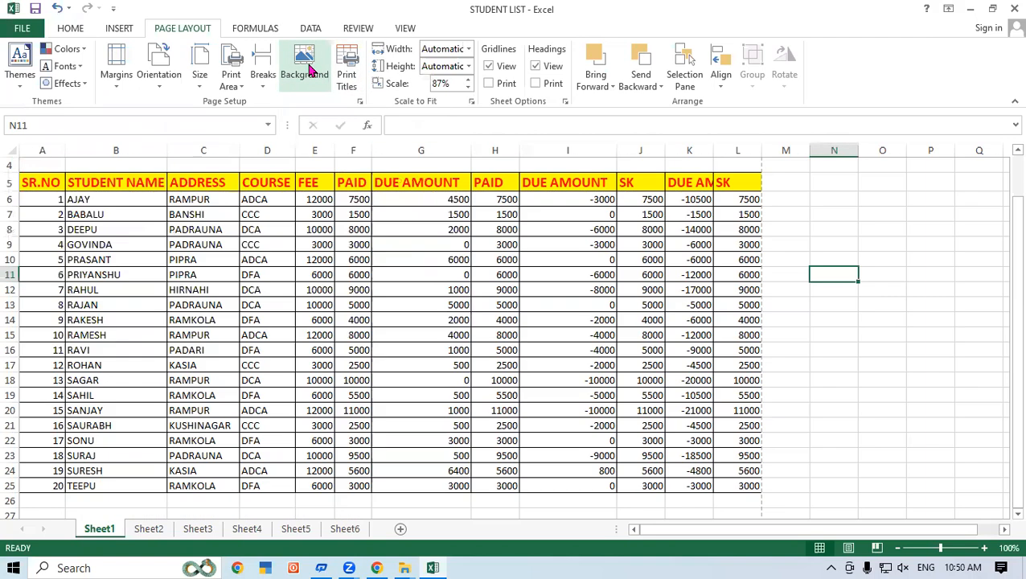
Step: Set a picture from the Screenshots folder as Sheet1's background and delete that background again
{"action": "left_click", "coordinate": [311, 69]}
{"action": "left_click", "coordinate": [597, 163]}
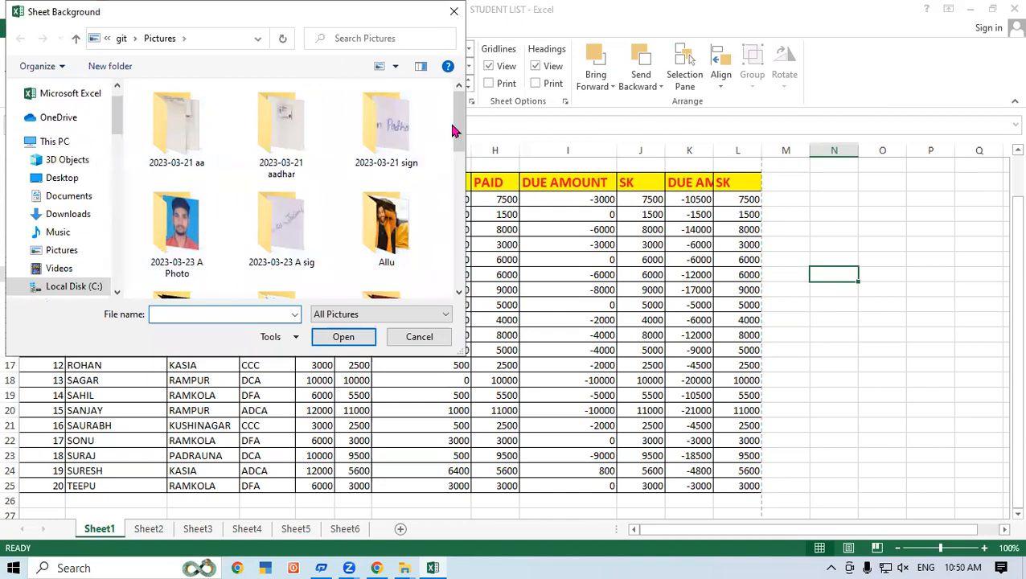
{"action": "scroll", "coordinate": [322, 144], "scroll_direction": "down", "scroll_amount": 5}
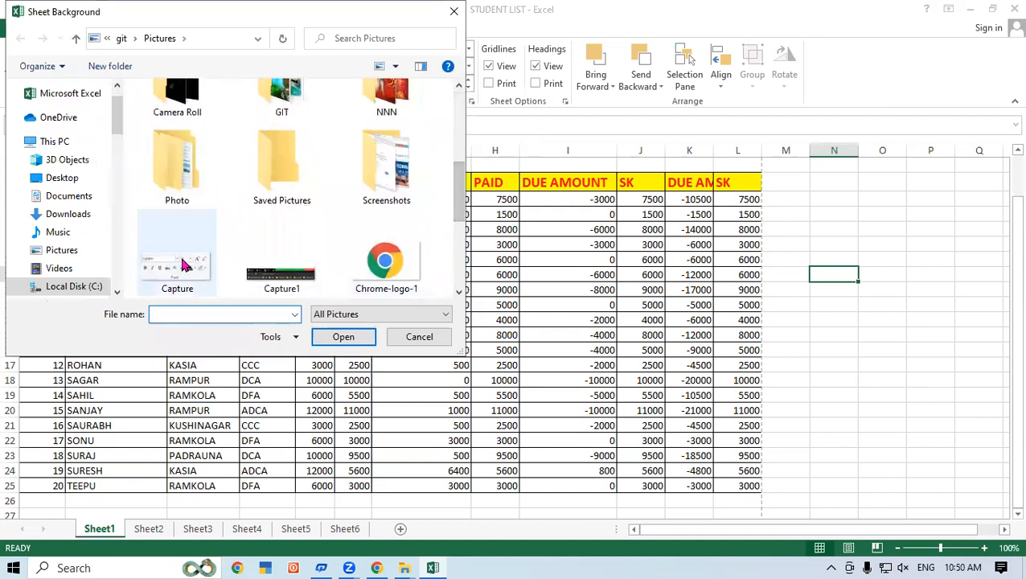
{"action": "double_click", "coordinate": [372, 179]}
{"action": "scroll", "coordinate": [346, 217], "scroll_direction": "down", "scroll_amount": 3}
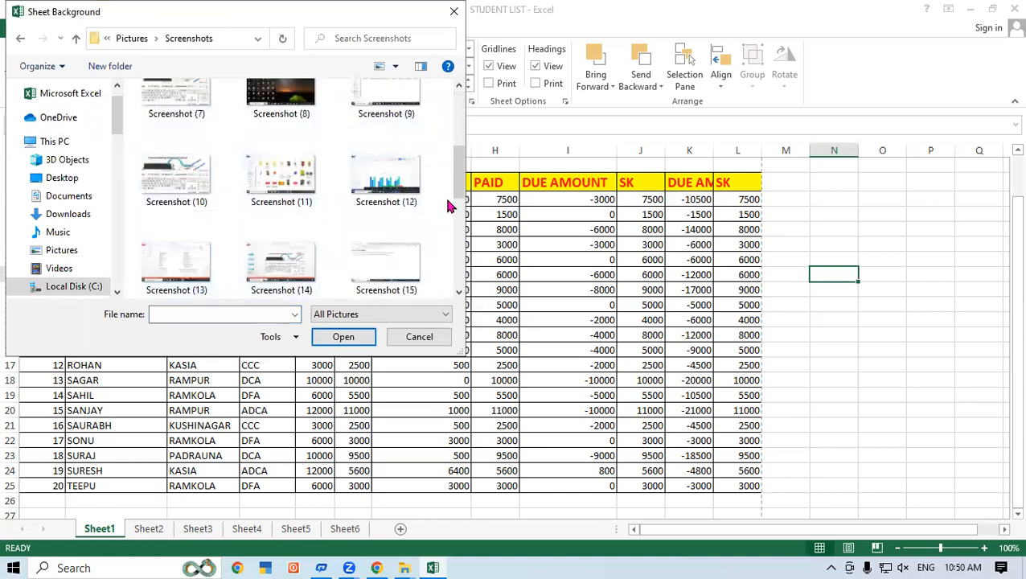
{"action": "scroll", "coordinate": [386, 233], "scroll_direction": "down", "scroll_amount": 3}
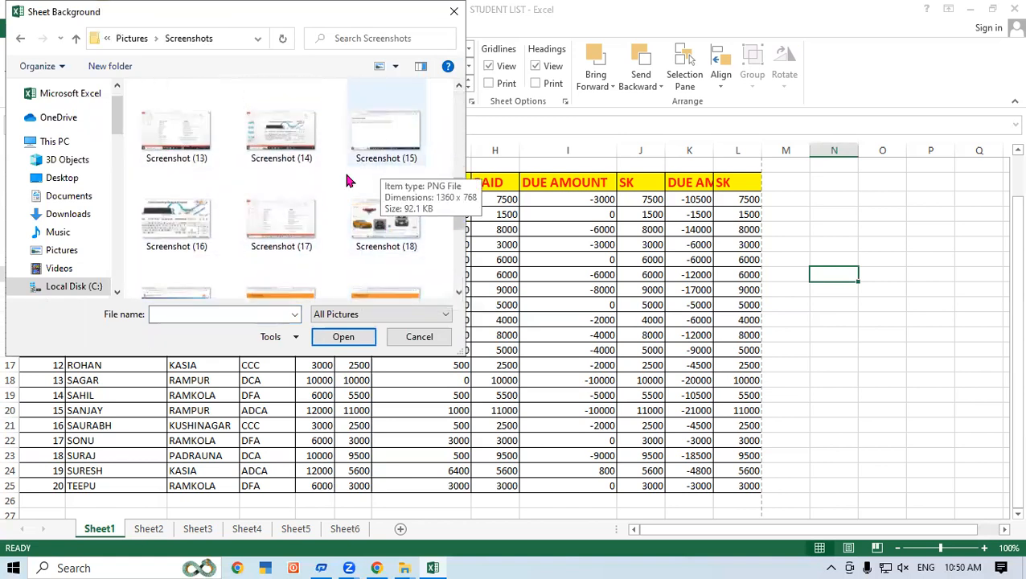
{"action": "scroll", "coordinate": [241, 217], "scroll_direction": "down", "scroll_amount": 1}
{"action": "left_click", "coordinate": [280, 173]}
{"action": "left_click", "coordinate": [347, 337]}
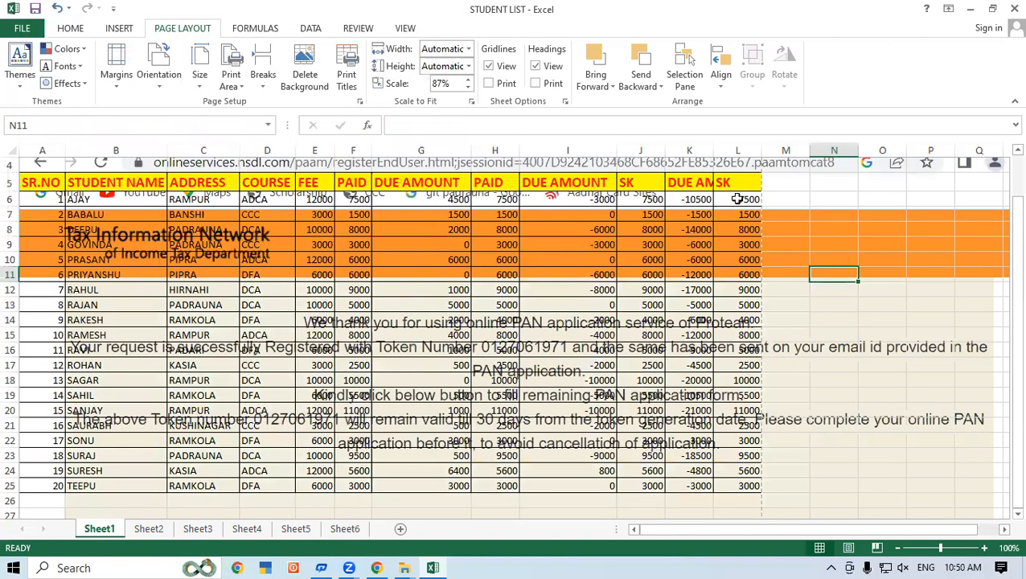
{"action": "left_click", "coordinate": [303, 62]}
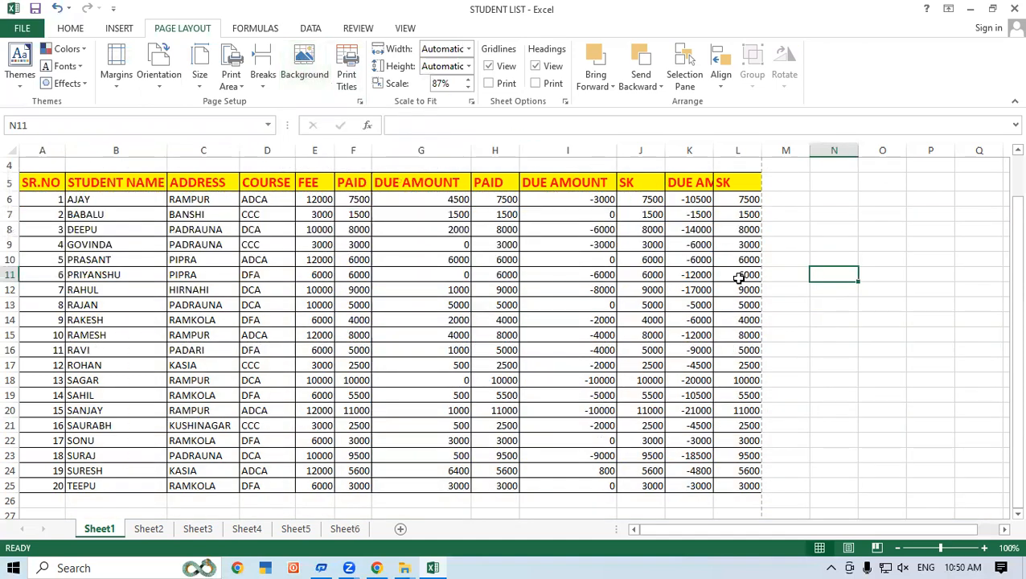
Step: Examine the available margin presets and paper sizes for the student list
{"action": "left_click", "coordinate": [833, 332]}
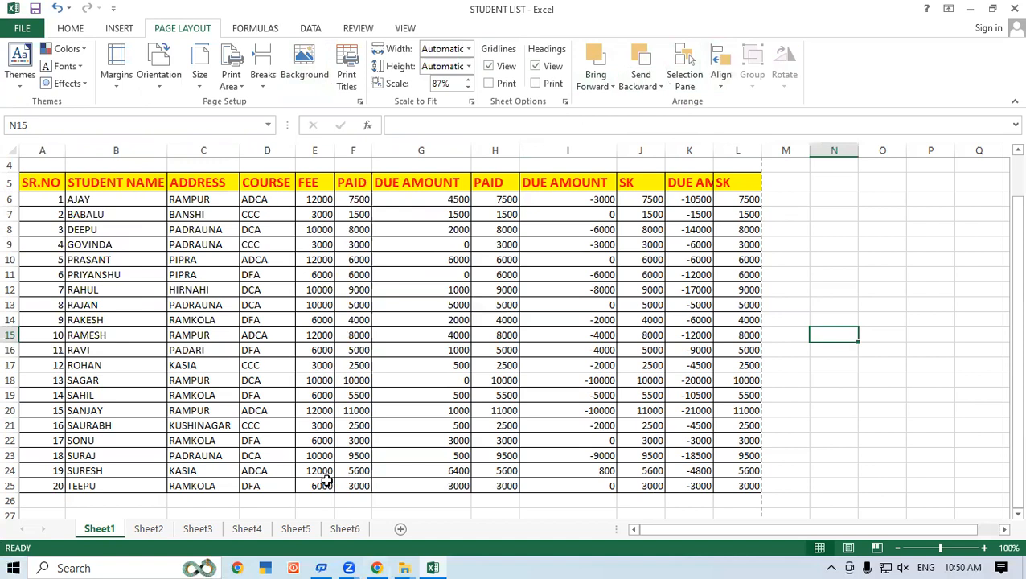
{"action": "left_click", "coordinate": [300, 257]}
{"action": "left_click", "coordinate": [116, 70]}
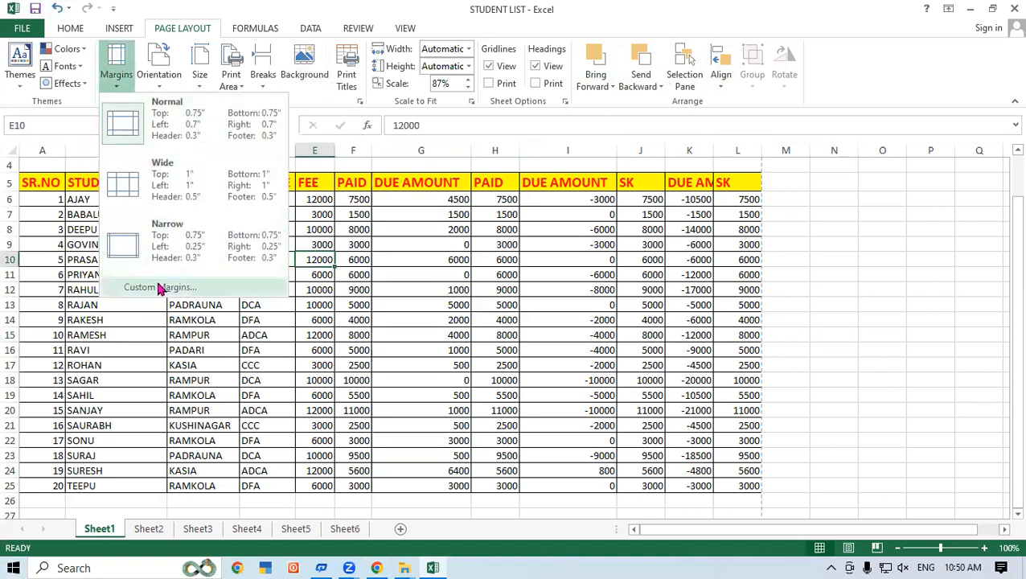
{"action": "left_click", "coordinate": [440, 297]}
{"action": "left_click", "coordinate": [199, 76]}
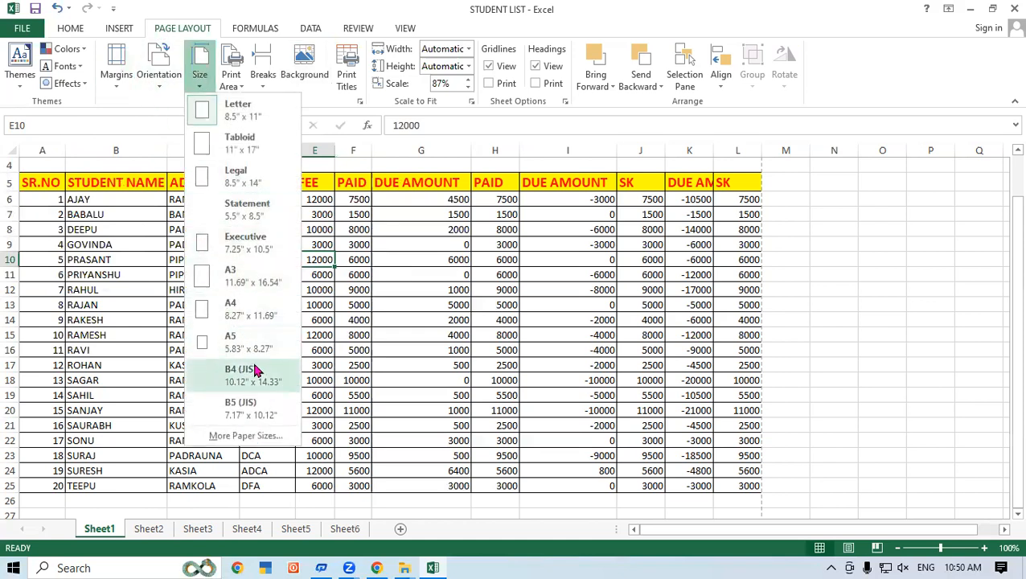
{"action": "left_click", "coordinate": [598, 327]}
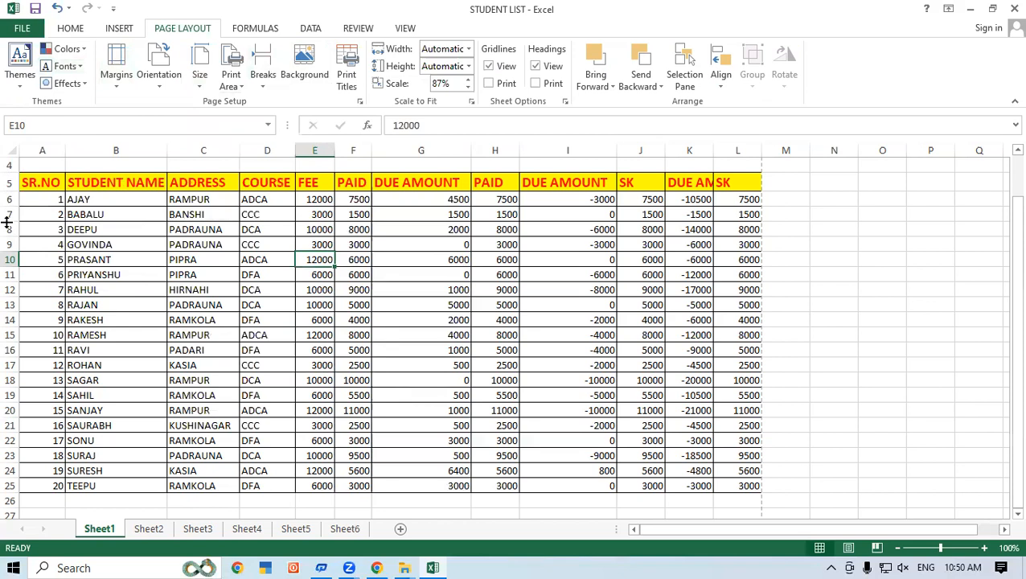
Step: Apply the Integral theme to the workbook
{"action": "left_click", "coordinate": [20, 62]}
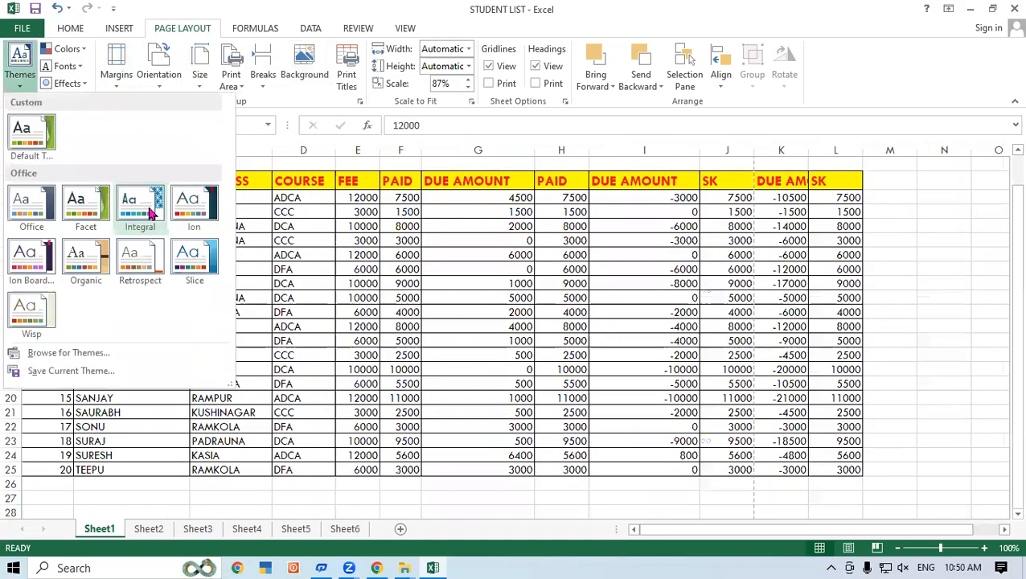
{"action": "key", "text": "Escape"}
{"action": "left_click", "coordinate": [282, 298]}
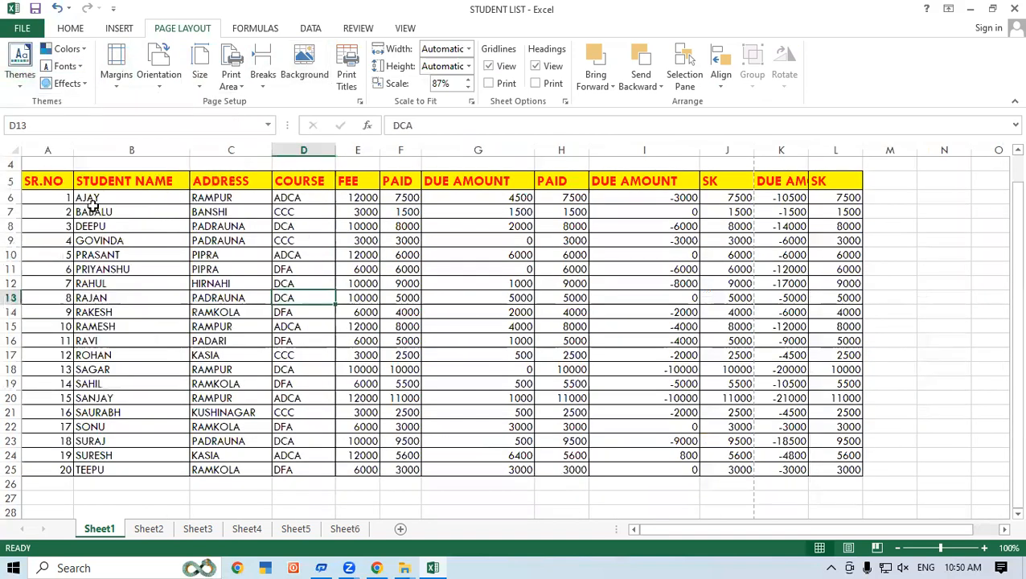
Step: Apply the Slice theme to the workbook and look through the available theme font sets
{"action": "left_click", "coordinate": [20, 63]}
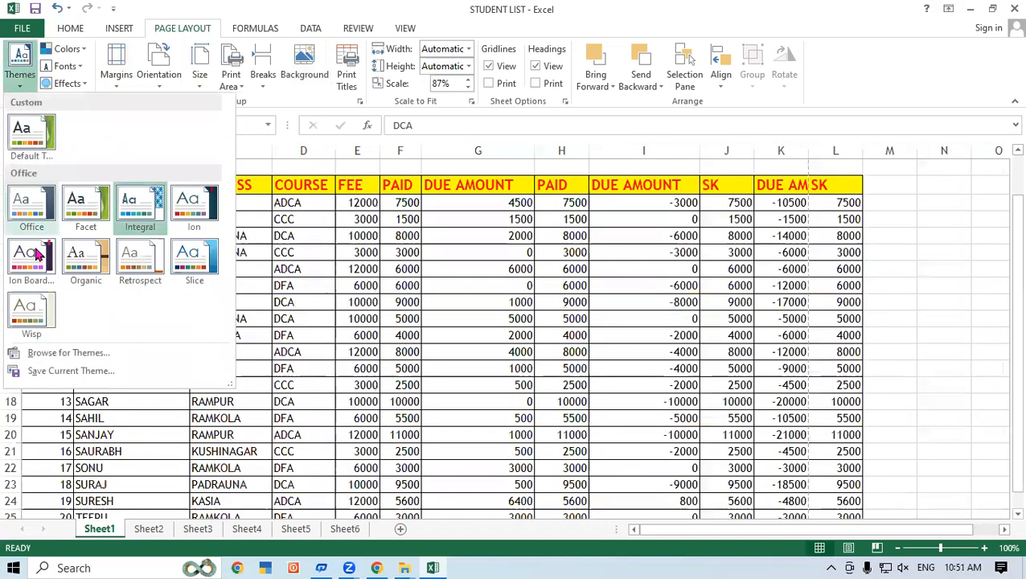
{"action": "left_click", "coordinate": [187, 267]}
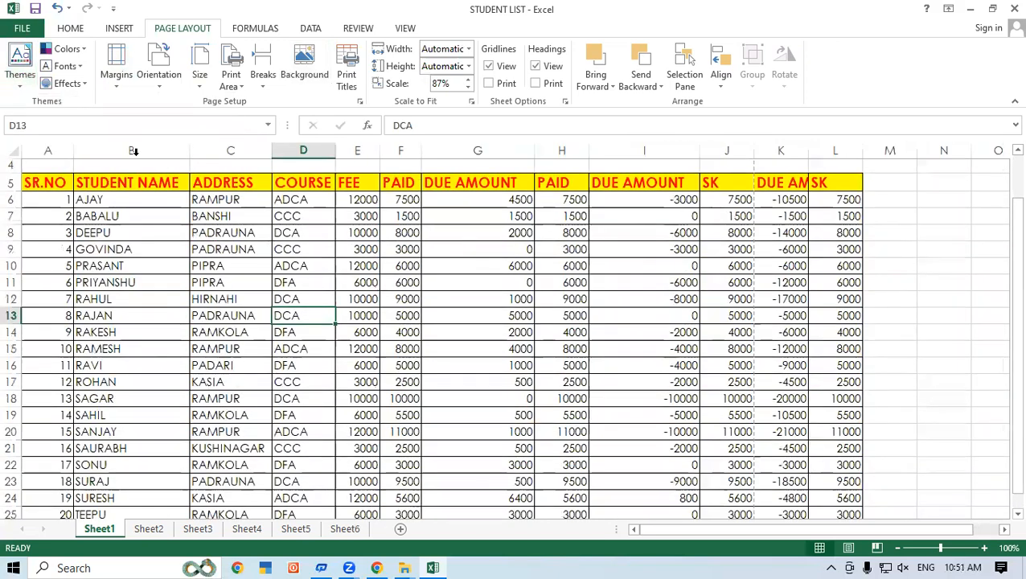
{"action": "left_click", "coordinate": [66, 66]}
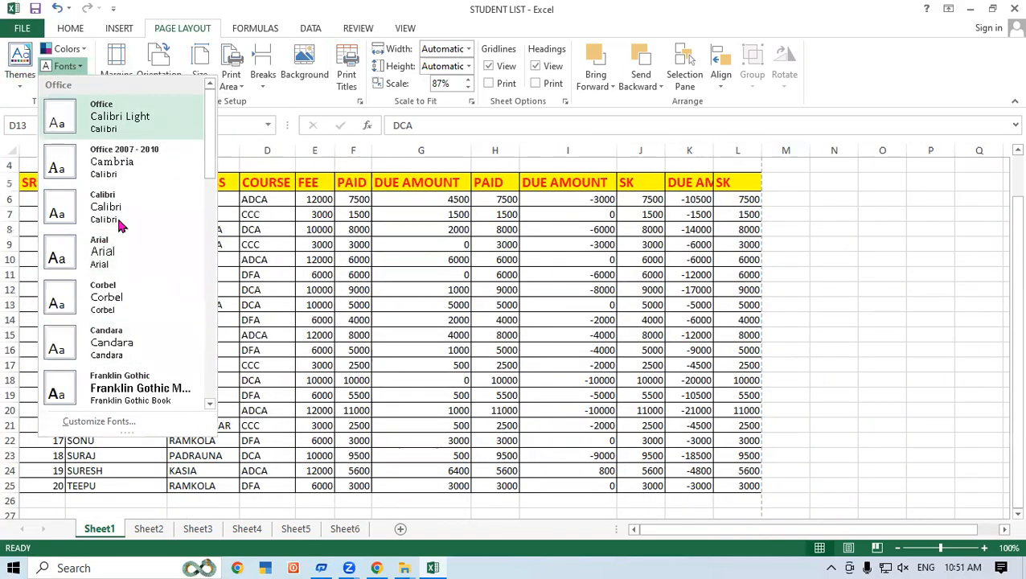
{"action": "left_click", "coordinate": [674, 270]}
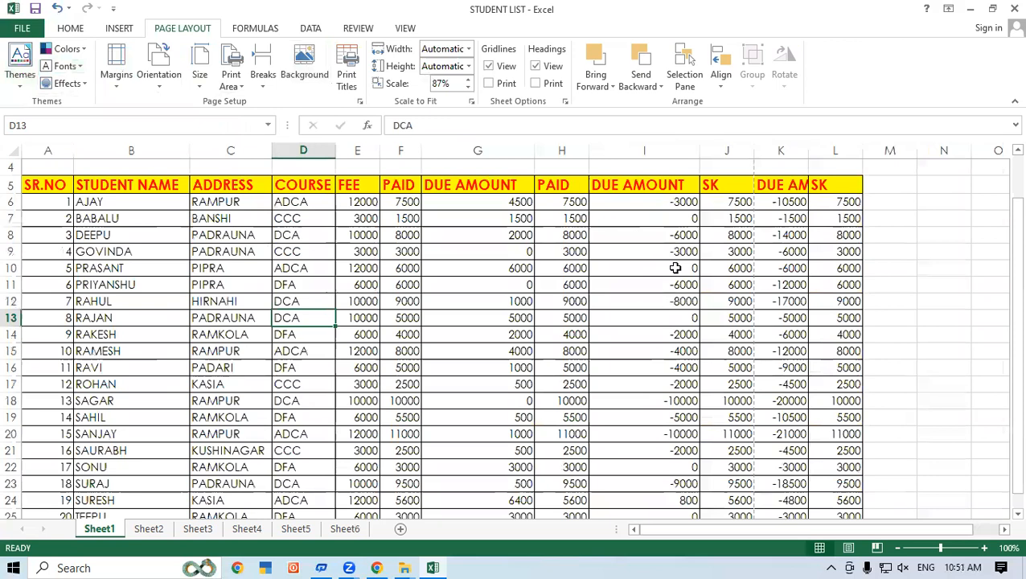
{"action": "left_click", "coordinate": [939, 270]}
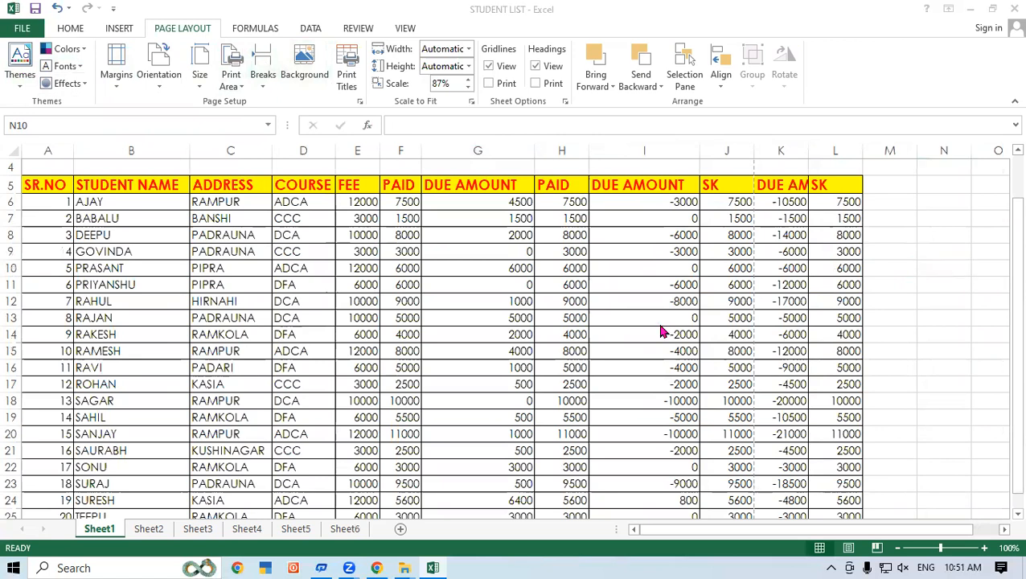
{"action": "left_click", "coordinate": [331, 254]}
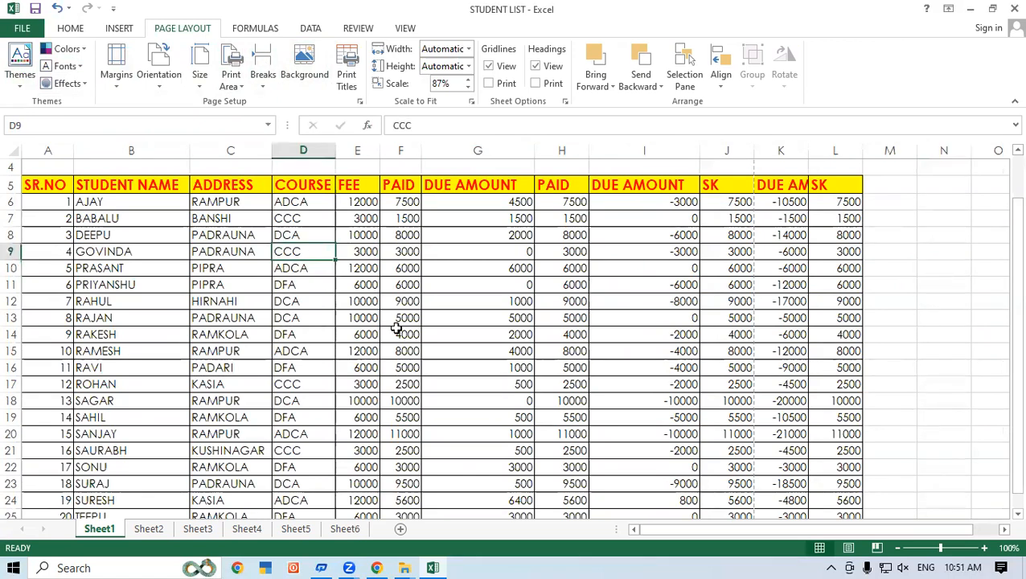
{"action": "left_click", "coordinate": [274, 320]}
{"action": "left_click", "coordinate": [604, 273]}
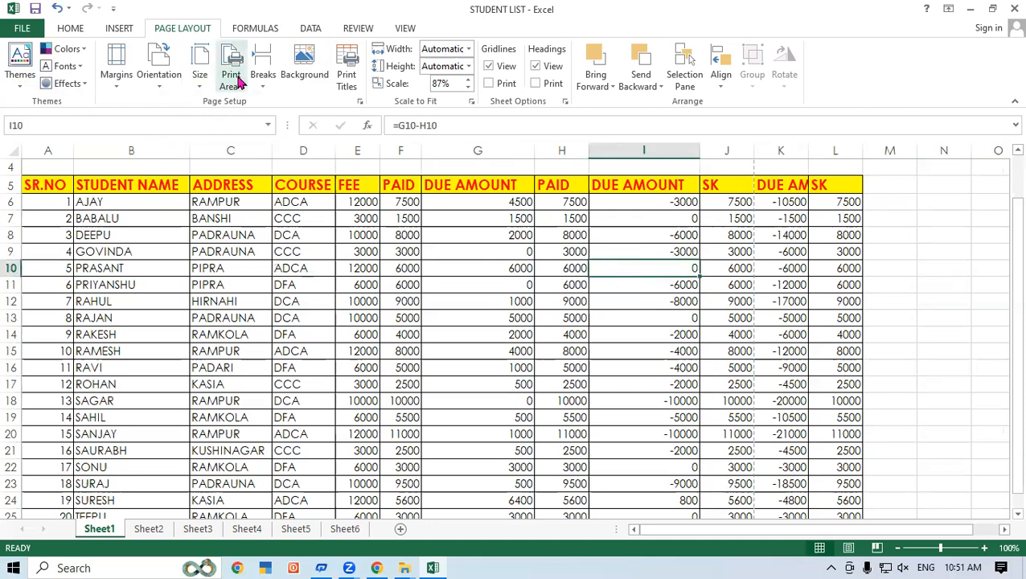
{"action": "left_click", "coordinate": [230, 398]}
Step: Select A11:L19, preview the printout limited to it with Print Selection, and return to the sheet
{"action": "left_click", "coordinate": [45, 283]}
{"action": "left_click_drag", "start_coordinate": [168, 370], "coordinate": [834, 415]}
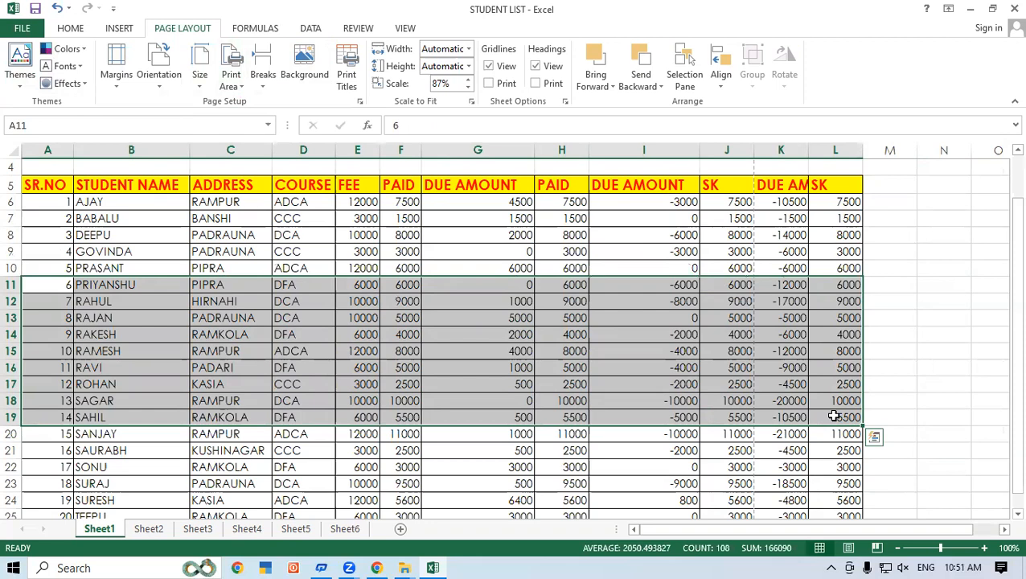
{"action": "key", "text": "ctrl+p"}
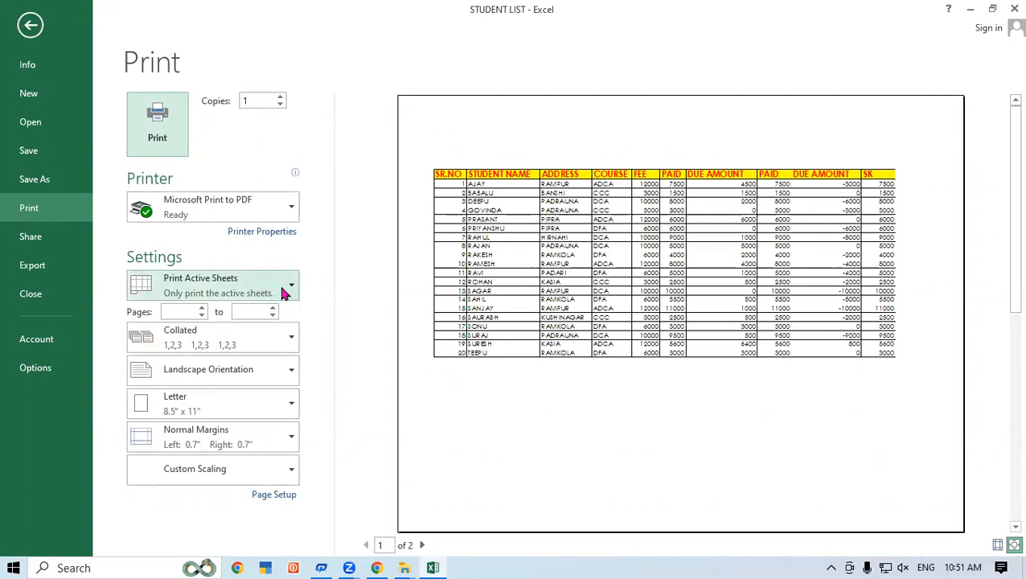
{"action": "left_click", "coordinate": [289, 293]}
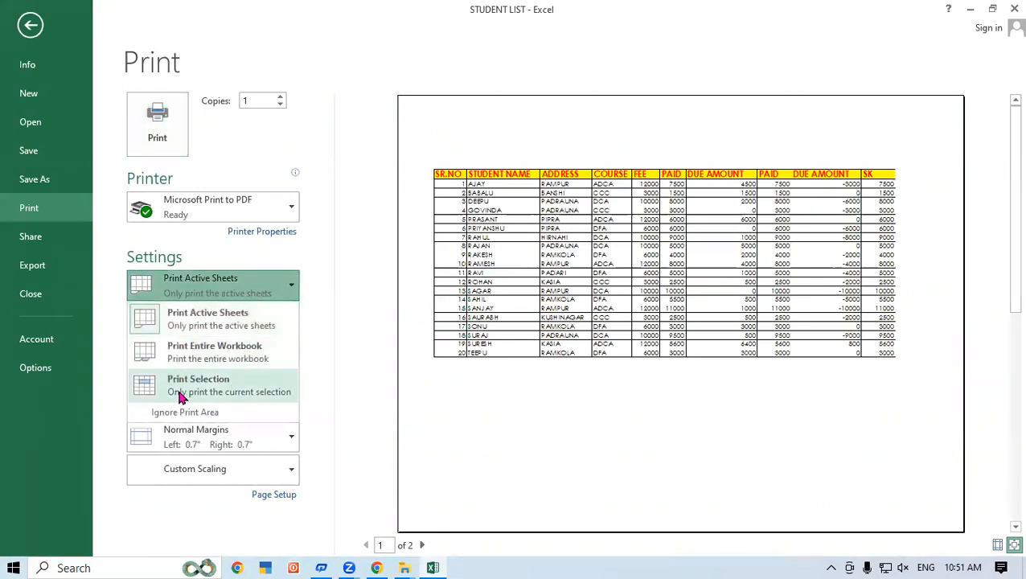
{"action": "left_click", "coordinate": [205, 391]}
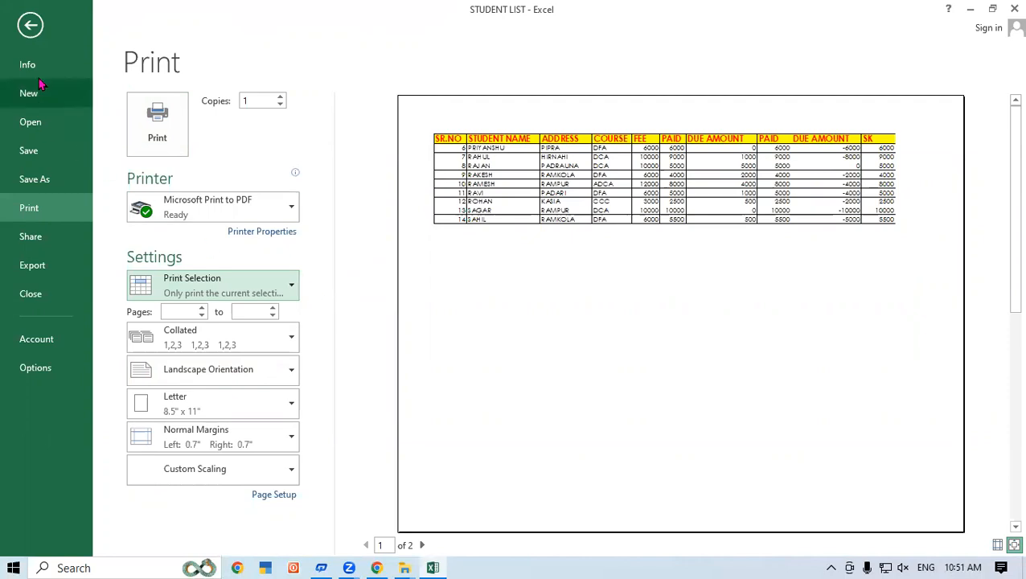
{"action": "left_click", "coordinate": [36, 22]}
Step: Select A17:L21 in the student list and preview the printout of that selection
{"action": "left_click", "coordinate": [301, 372]}
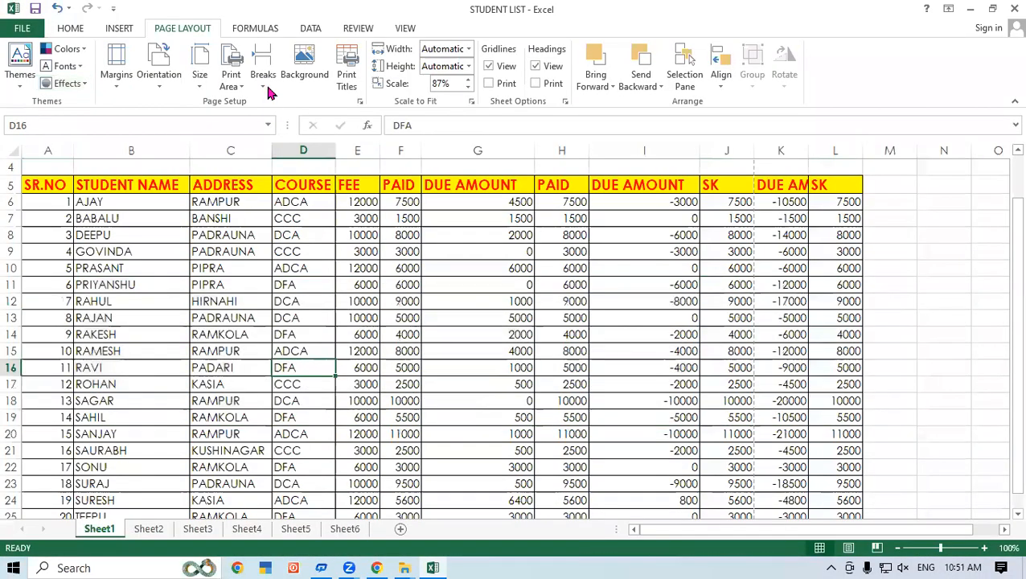
{"action": "left_click", "coordinate": [258, 366]}
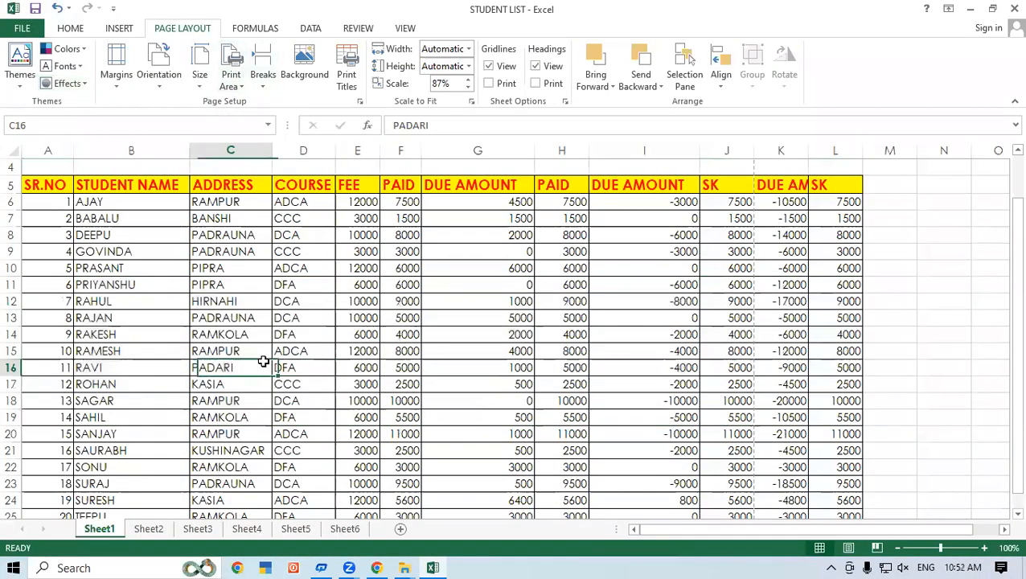
{"action": "scroll", "coordinate": [233, 359], "scroll_direction": "down", "scroll_amount": 1}
{"action": "left_click_drag", "start_coordinate": [55, 336], "coordinate": [837, 407]}
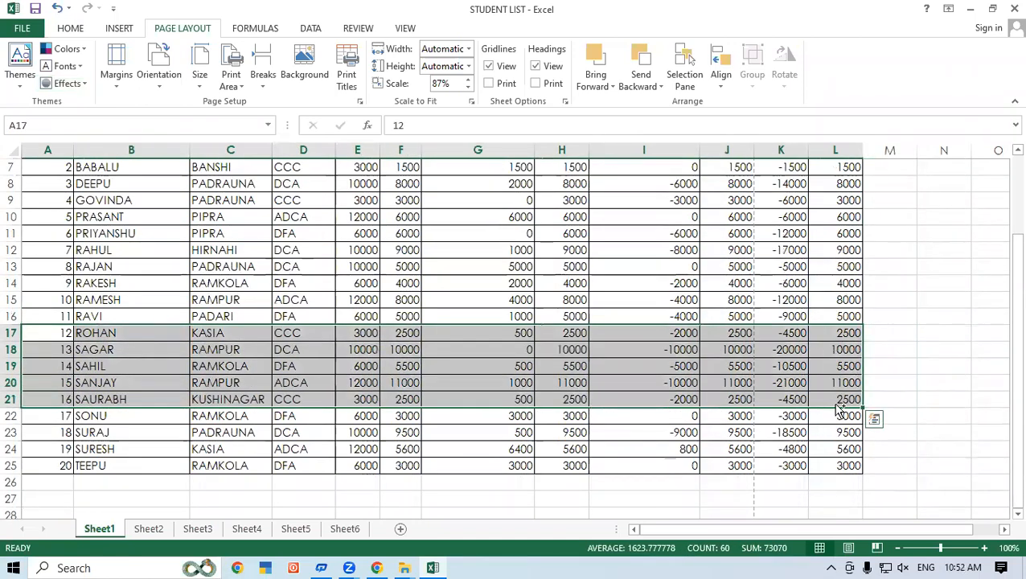
{"action": "key", "text": "ctrl+p"}
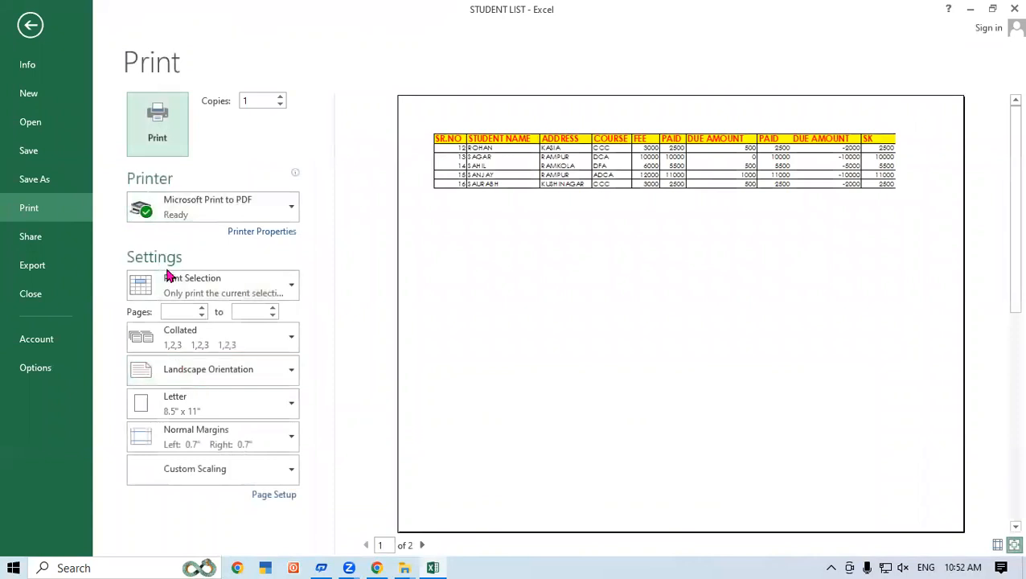
Step: Preview the printout with Print Active Sheets for comparison and set it back to Print Selection
{"action": "left_click", "coordinate": [177, 291]}
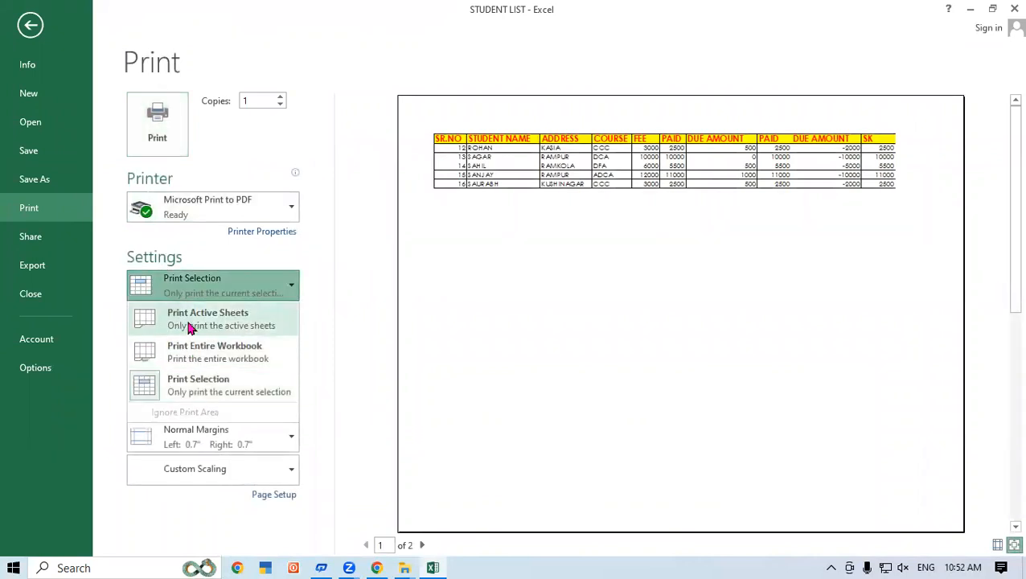
{"action": "left_click", "coordinate": [189, 331]}
{"action": "left_click", "coordinate": [266, 289]}
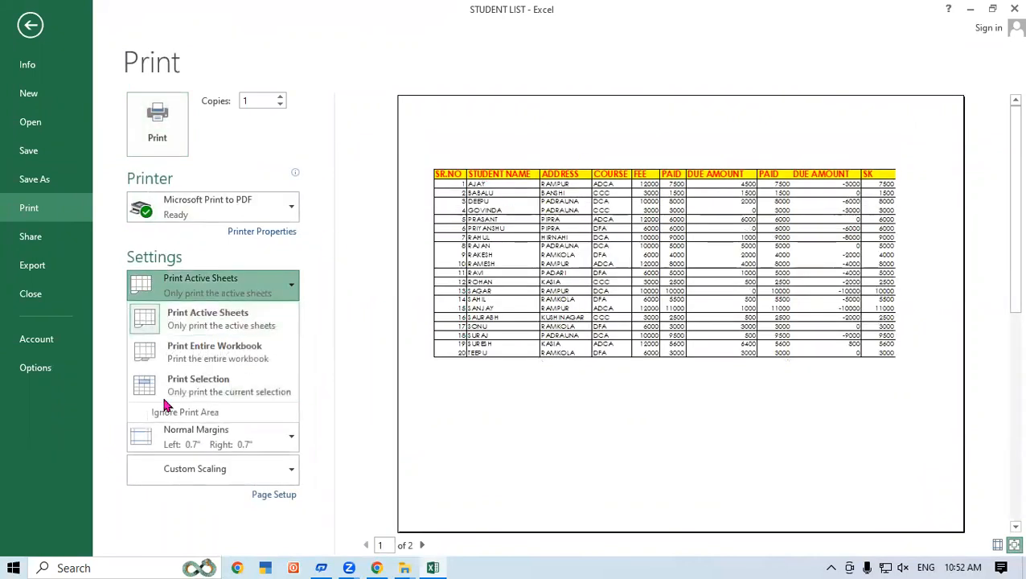
{"action": "left_click", "coordinate": [215, 390]}
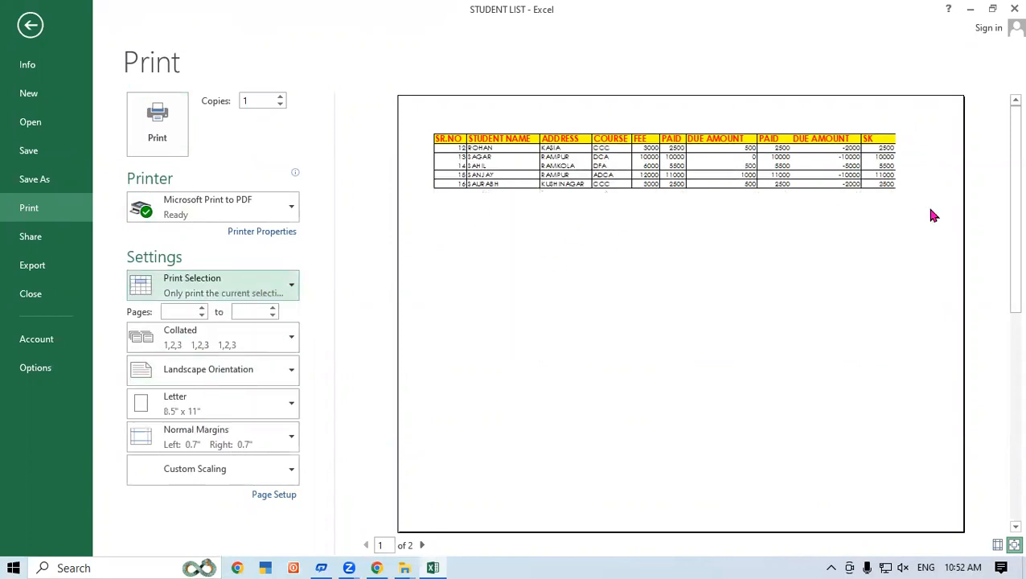